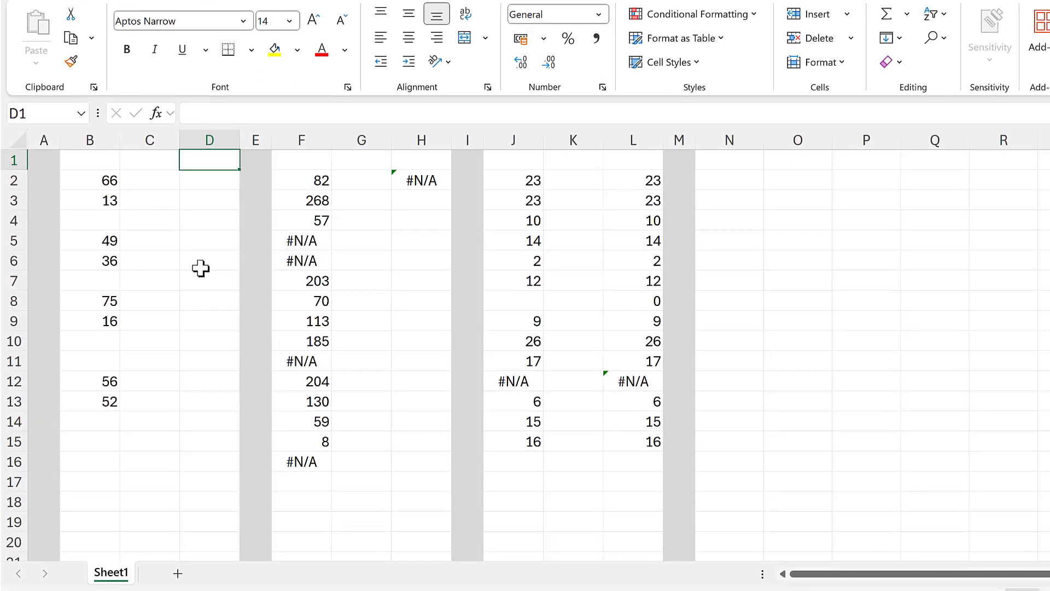
- Enter =B:B in D1 to spill the whole of column B
text(=)
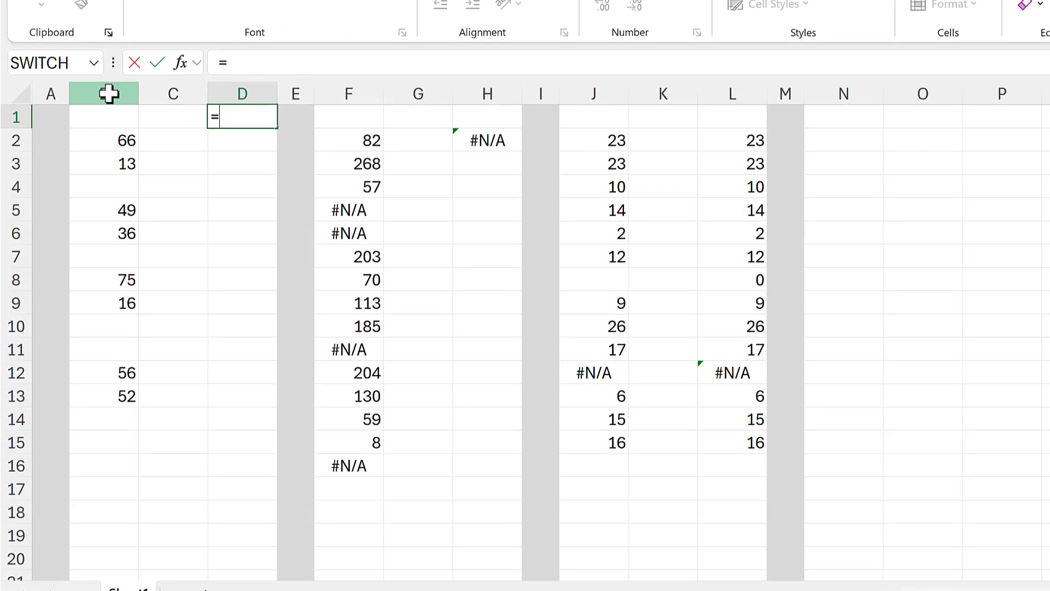
click(108, 94)
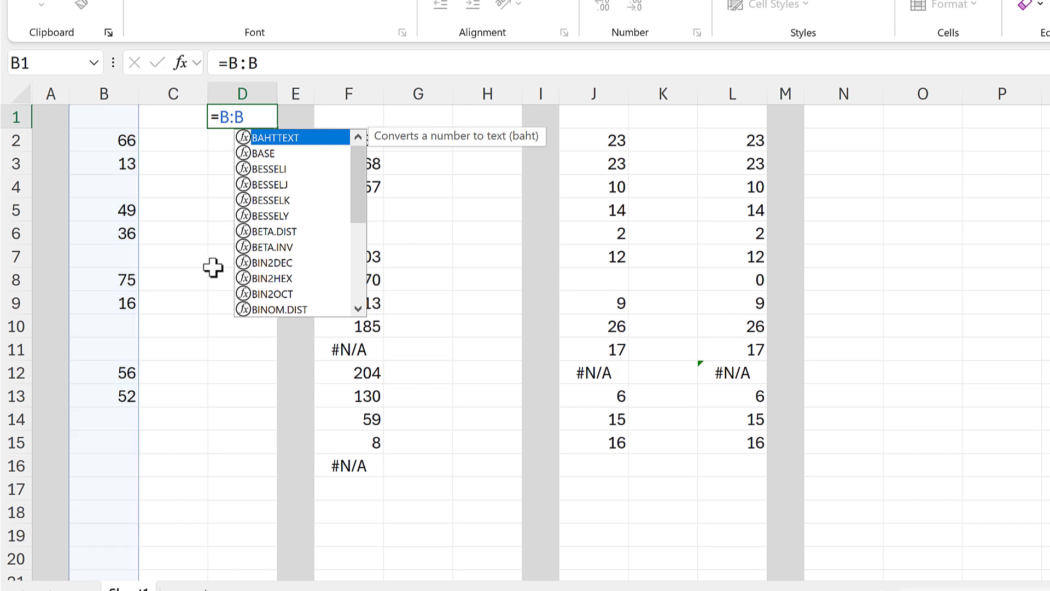
key(Return)
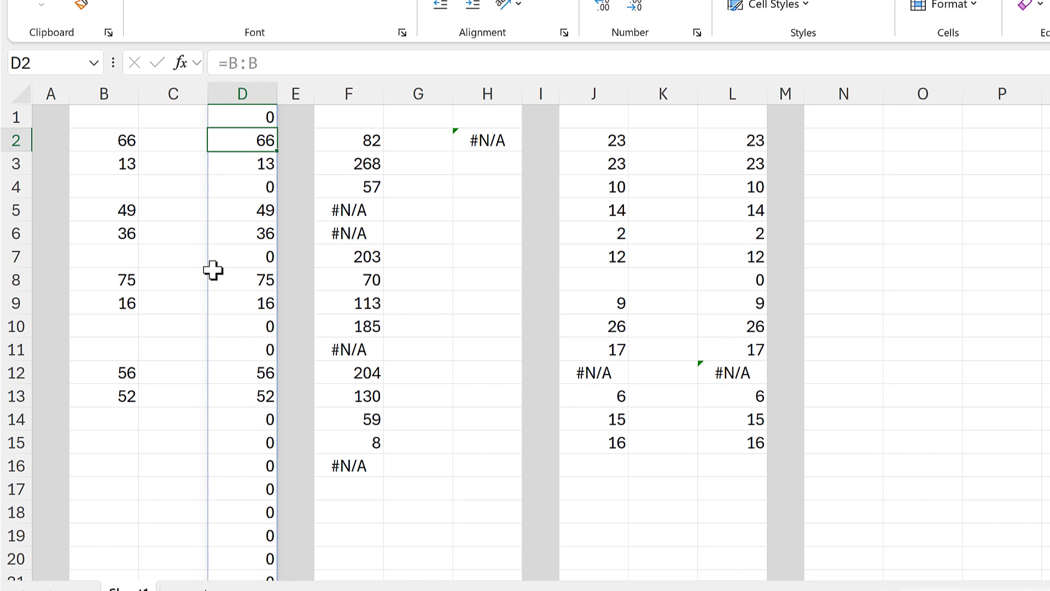
- Edit D1's formula into the trim-range form =B.:.B
click(236, 117)
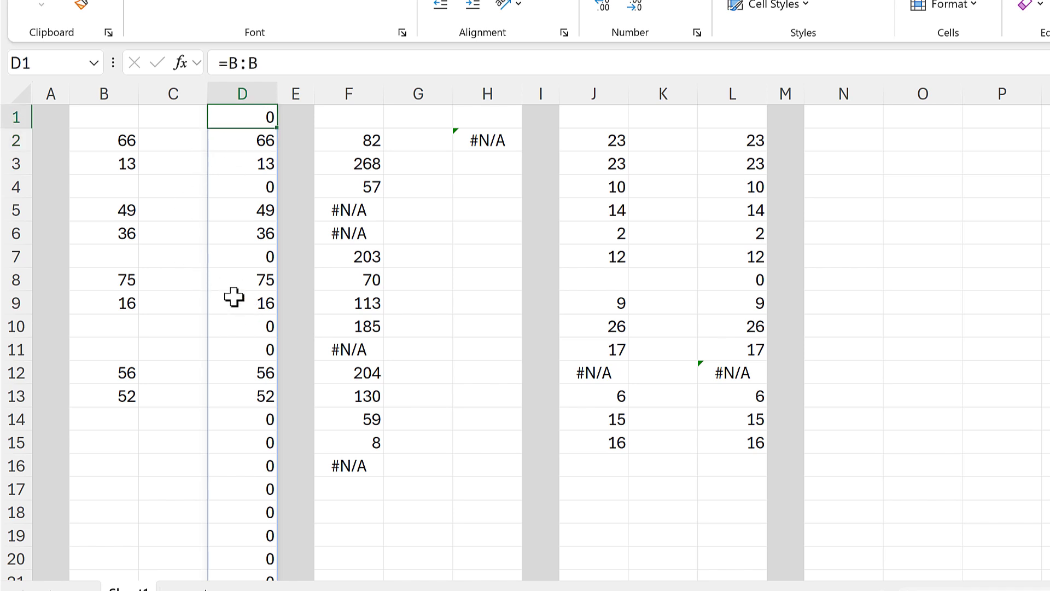
click(239, 63)
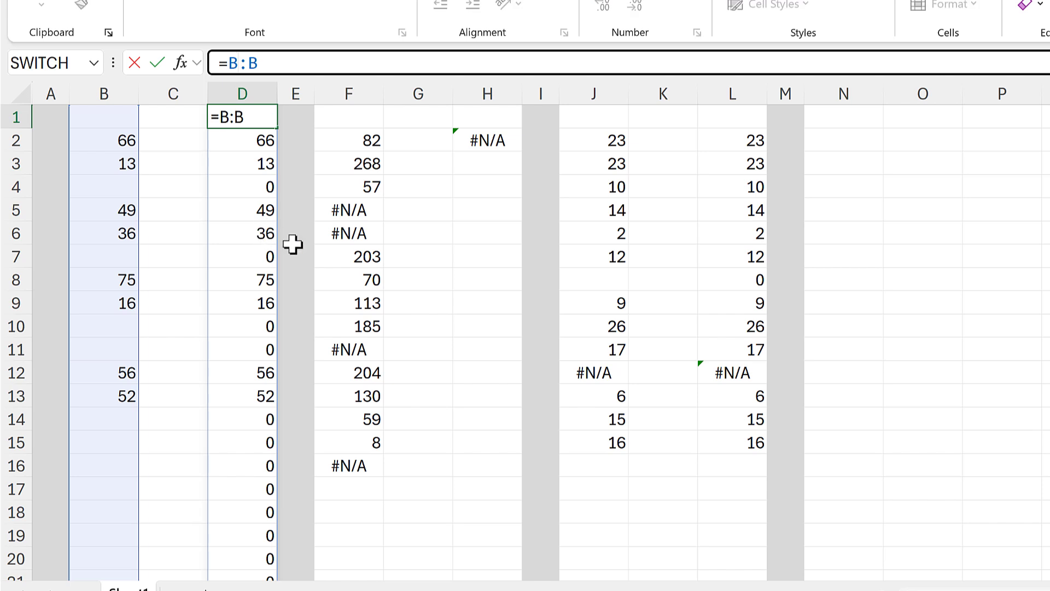
text(.)
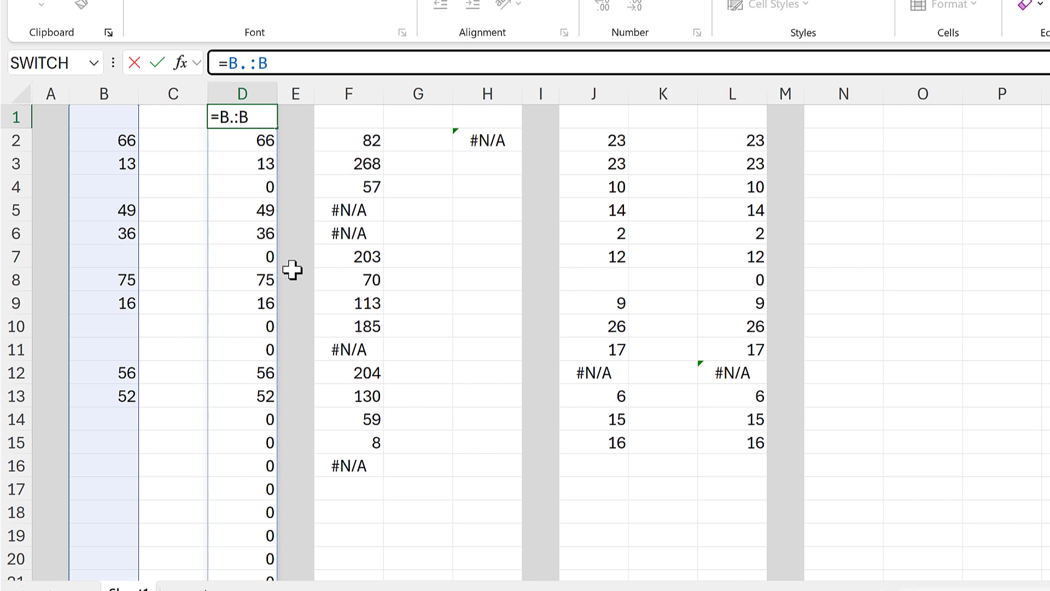
click(258, 63)
text(.)
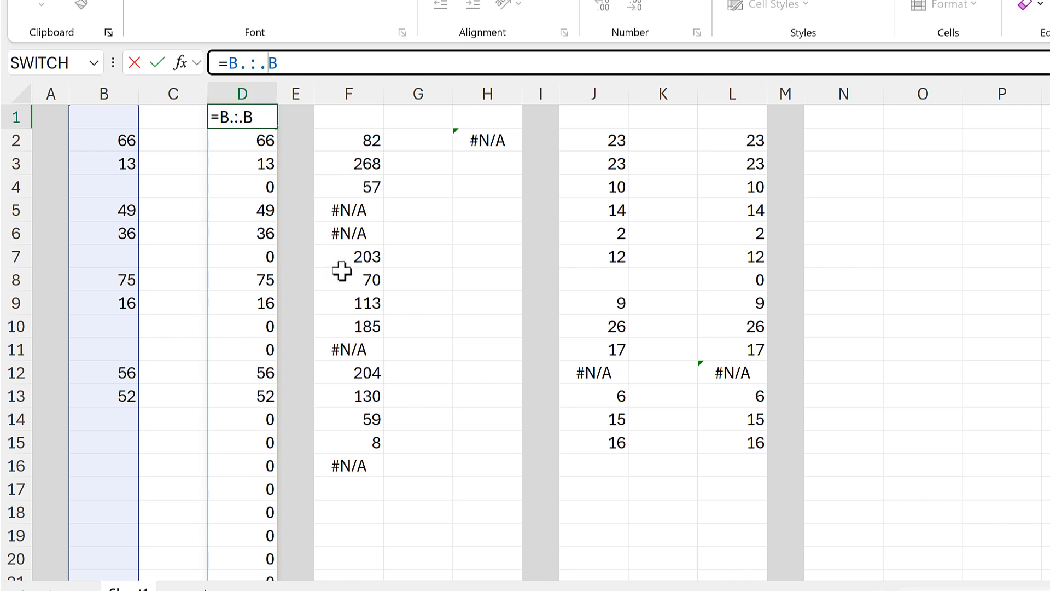
- Move the trimmed formula from D1 to D2 and wrap it as =TAKE(B.:.B,1)
key(Return)
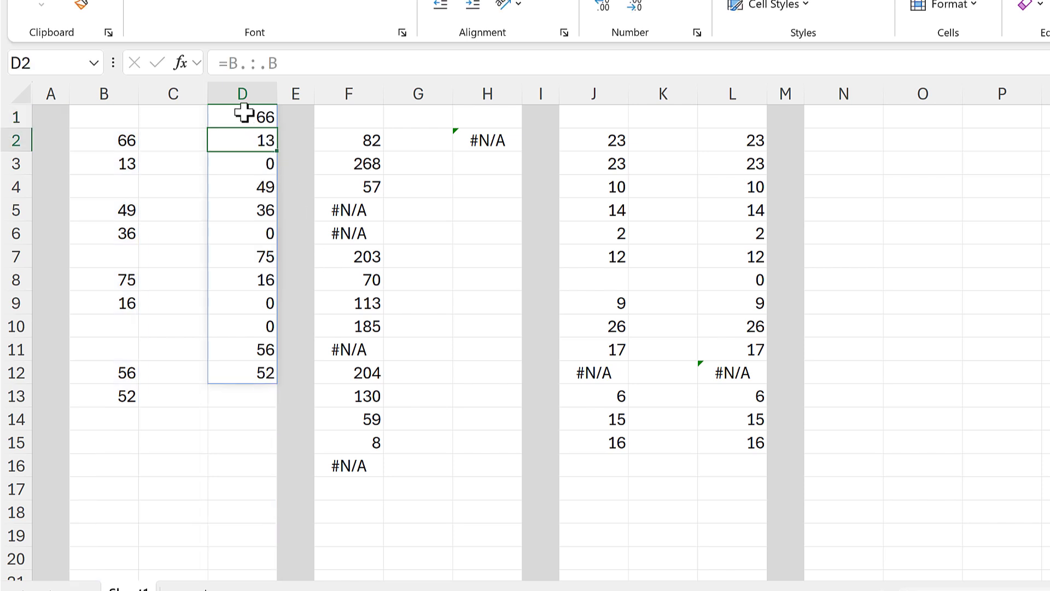
click(271, 115)
drag(279, 118, 278, 143)
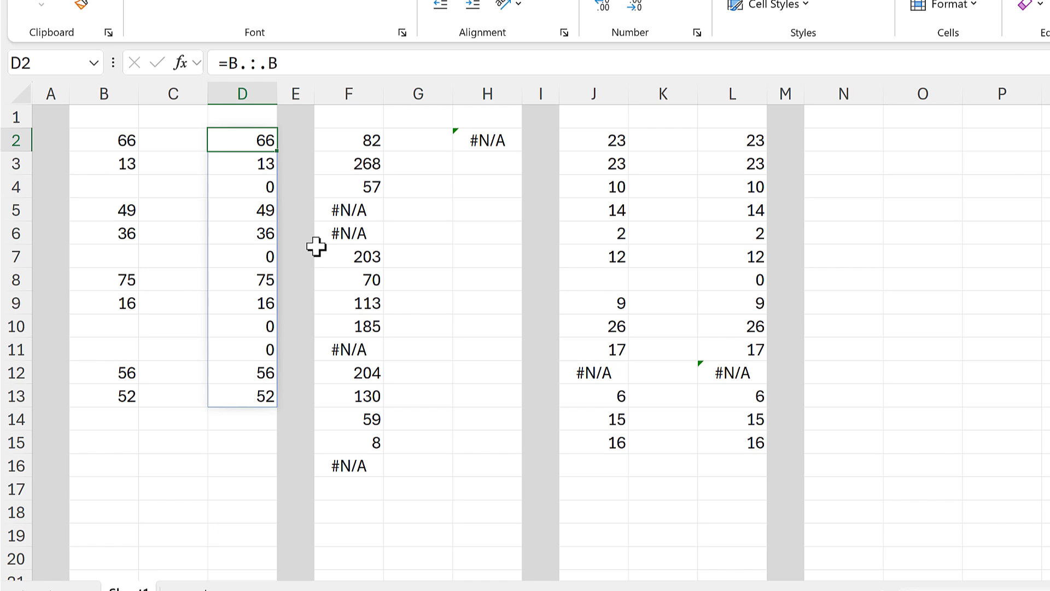
click(228, 64)
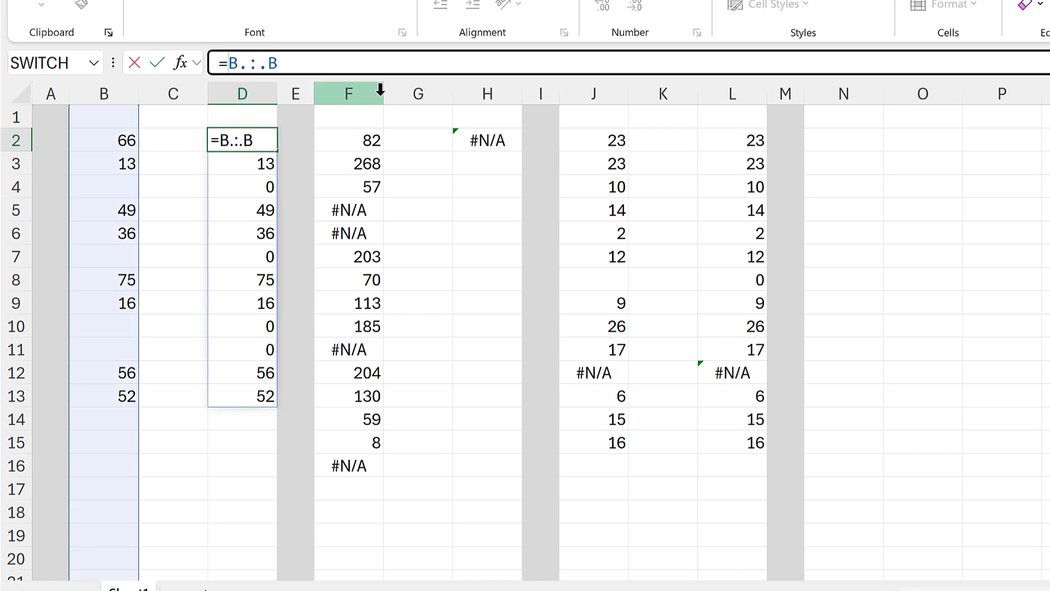
text(take)
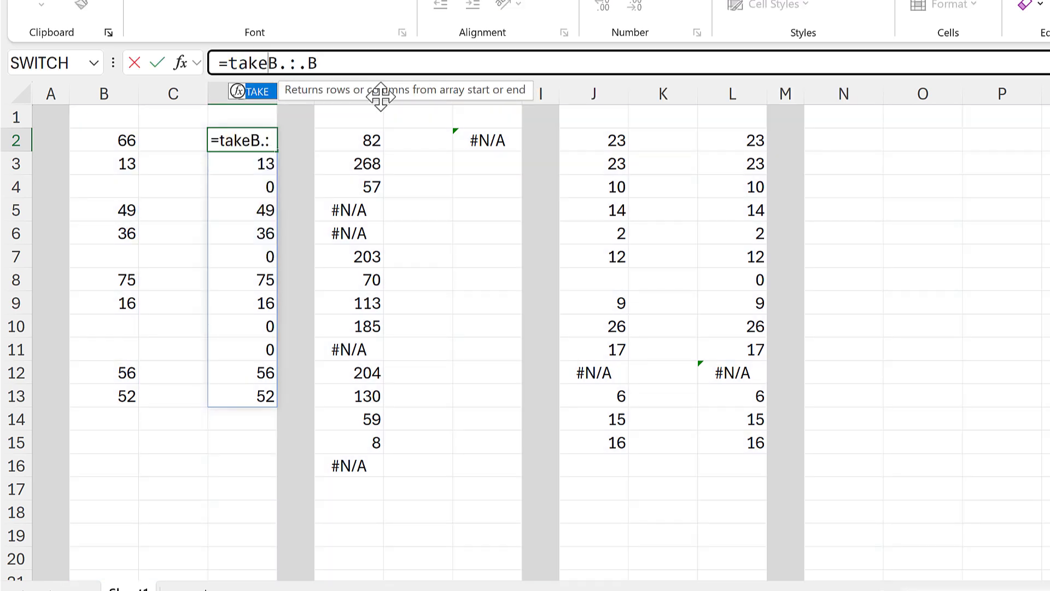
key(Tab)
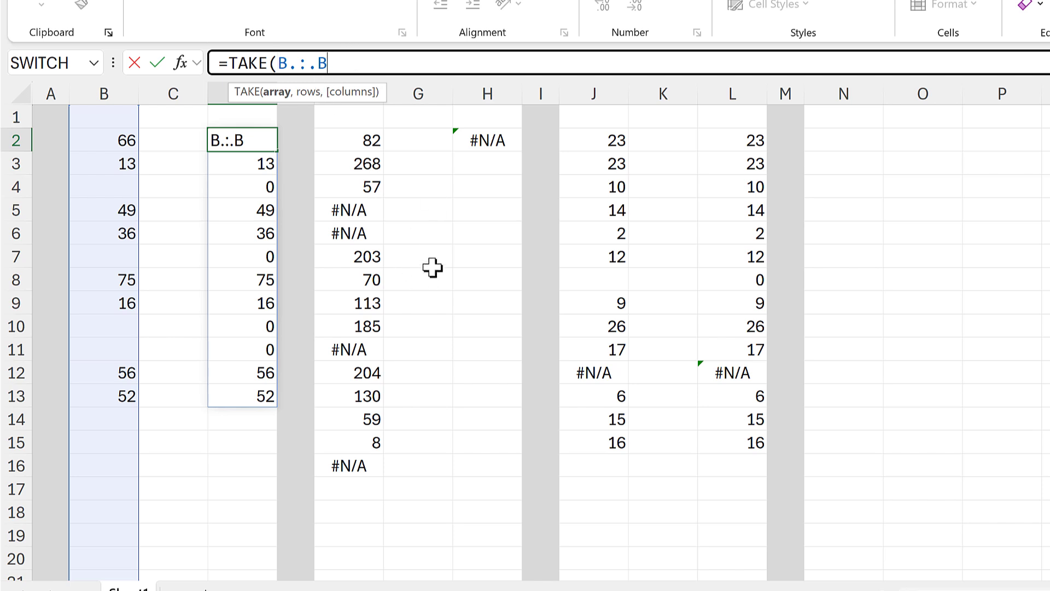
text(,)
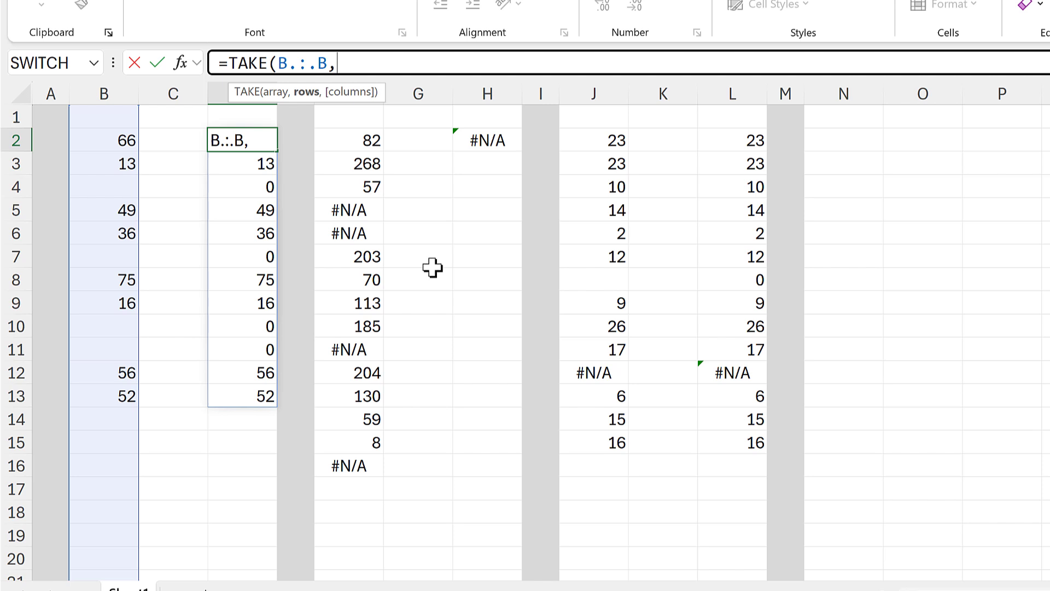
text(1))
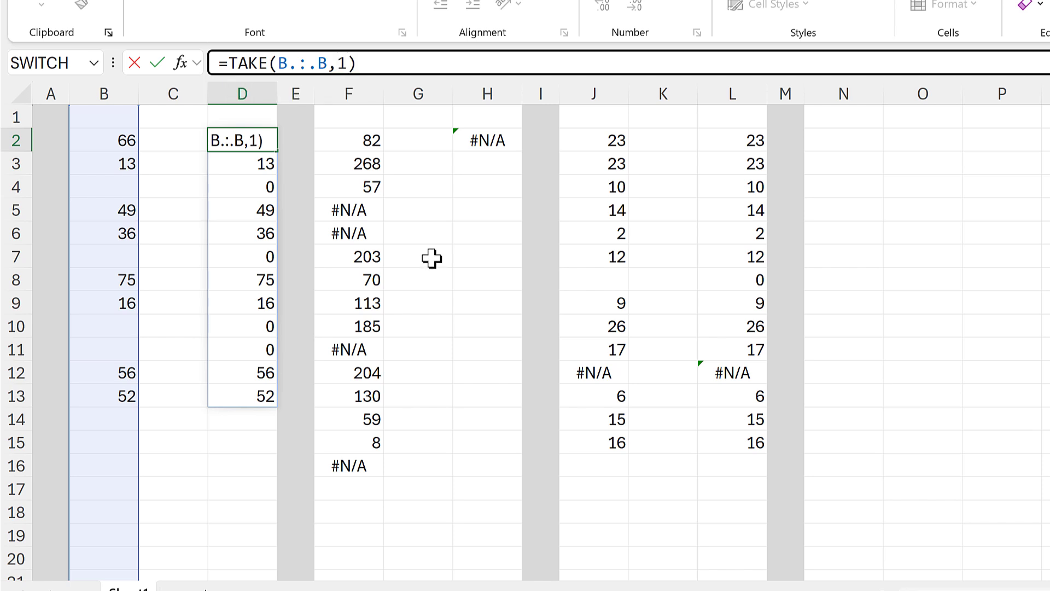
key(Return)
- Change the TAKE row count from 1 to -1 to return the last value
click(247, 137)
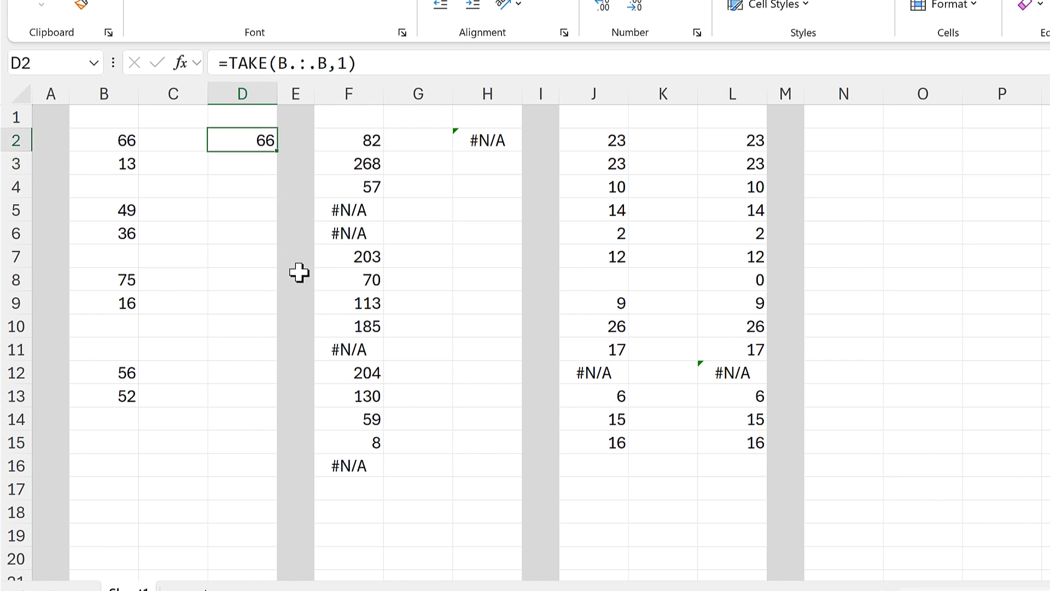
click(354, 63)
key(Left)
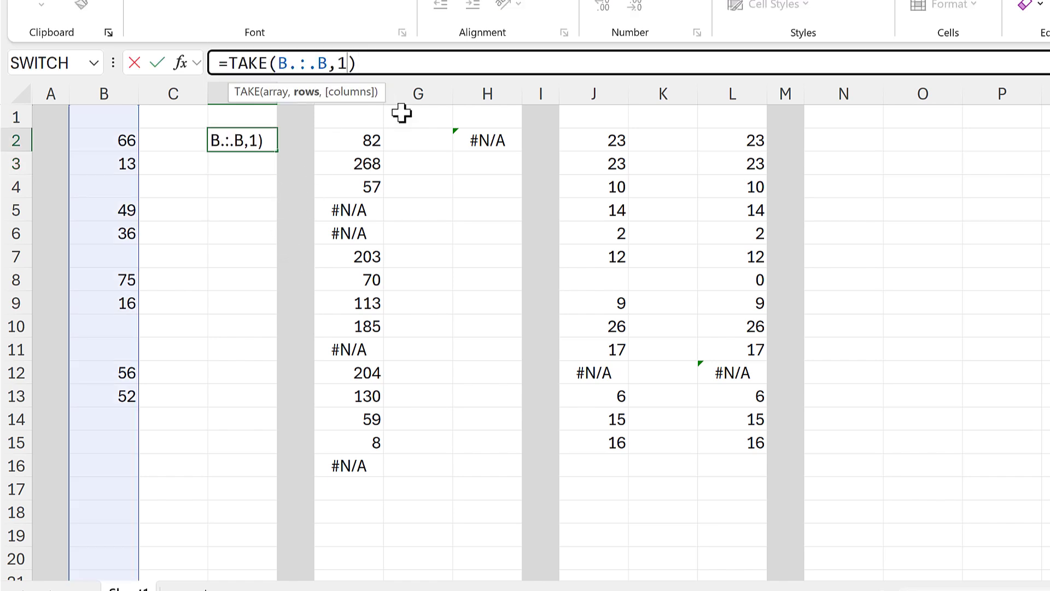
key(BackSpace)
text(-1)
key(Return)
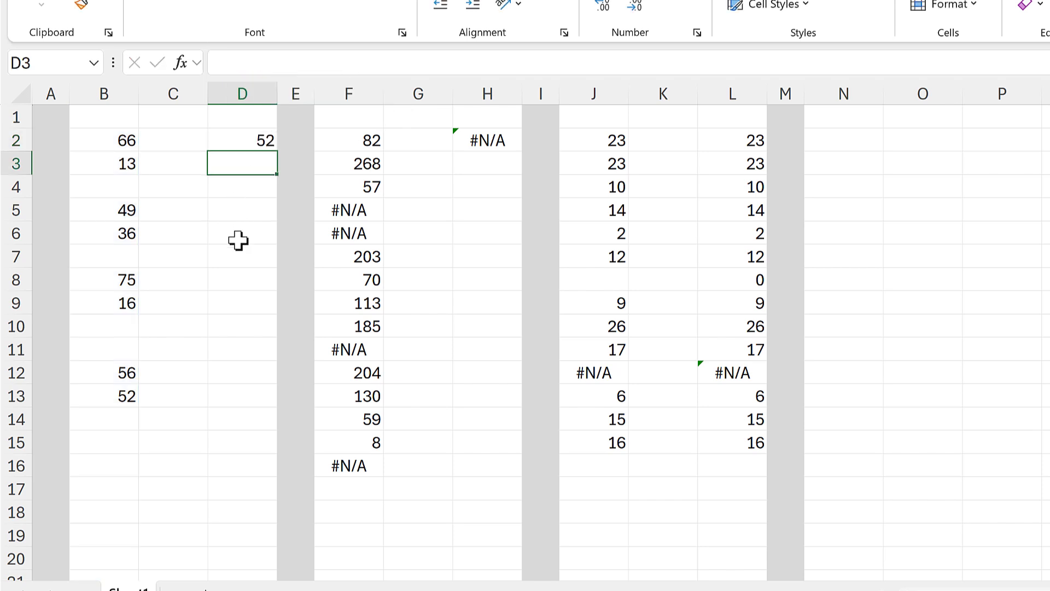
- Enter 400 in B17 below the column B data
click(131, 392)
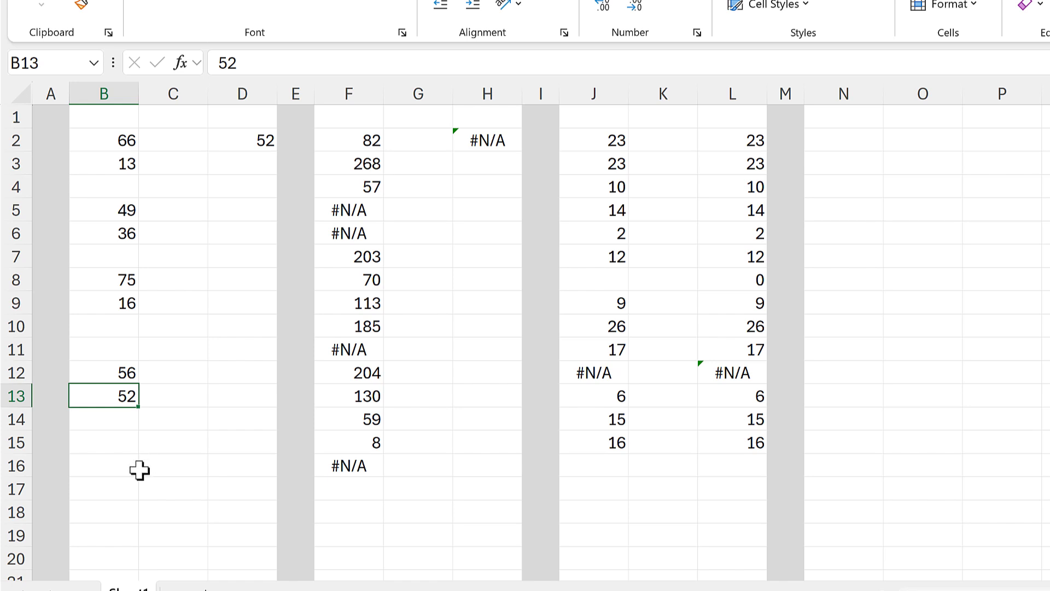
click(108, 495)
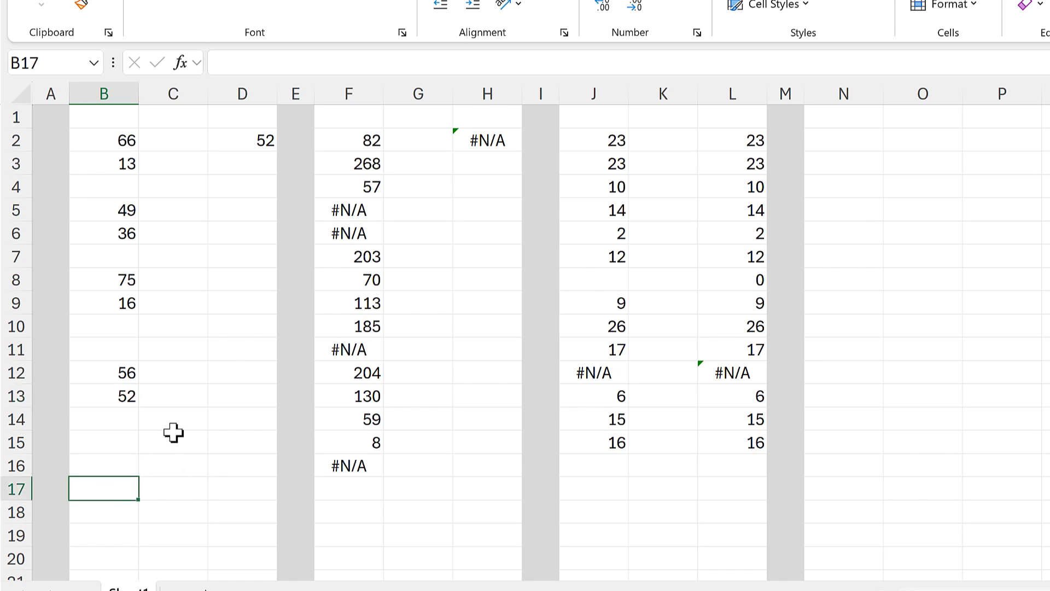
text(400)
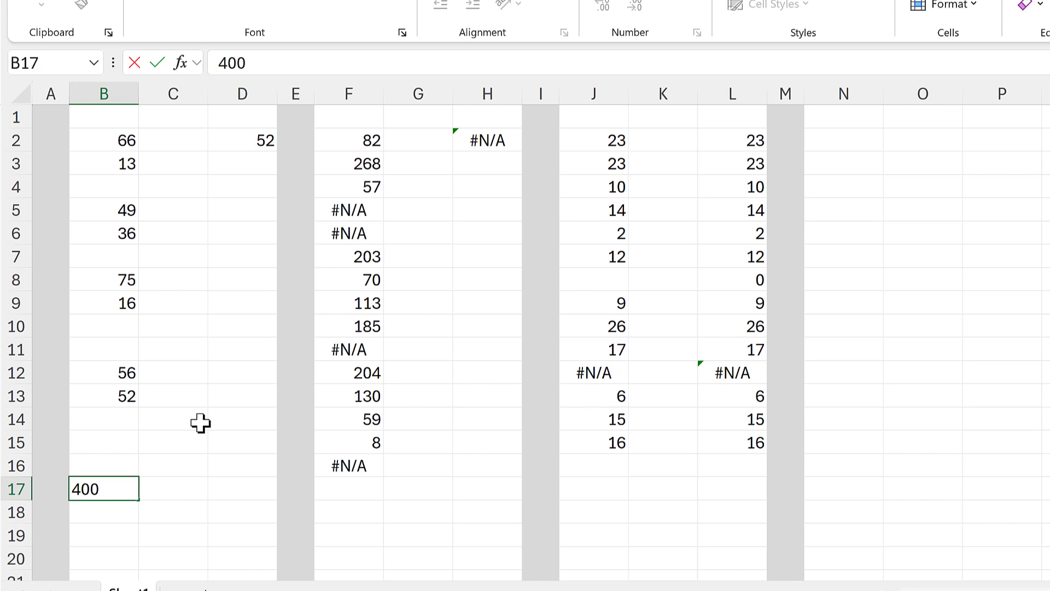
key(Return)
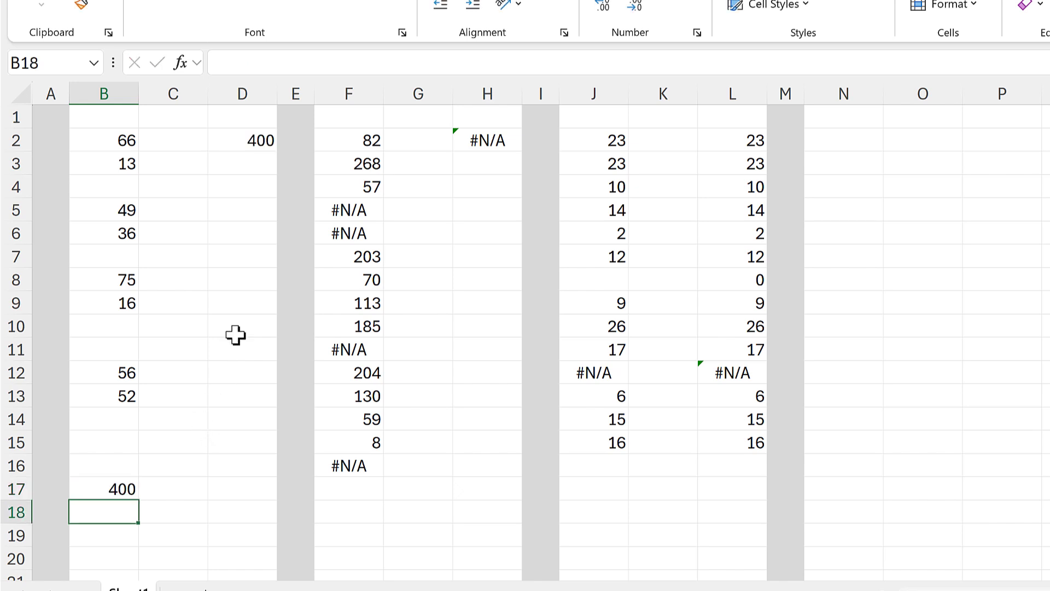
click(258, 141)
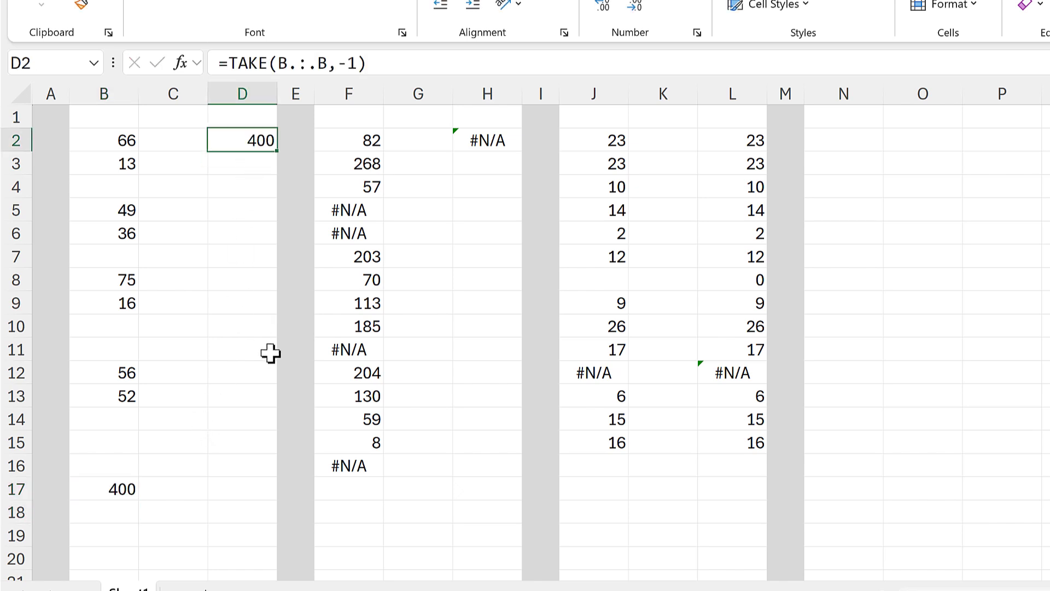
click(474, 140)
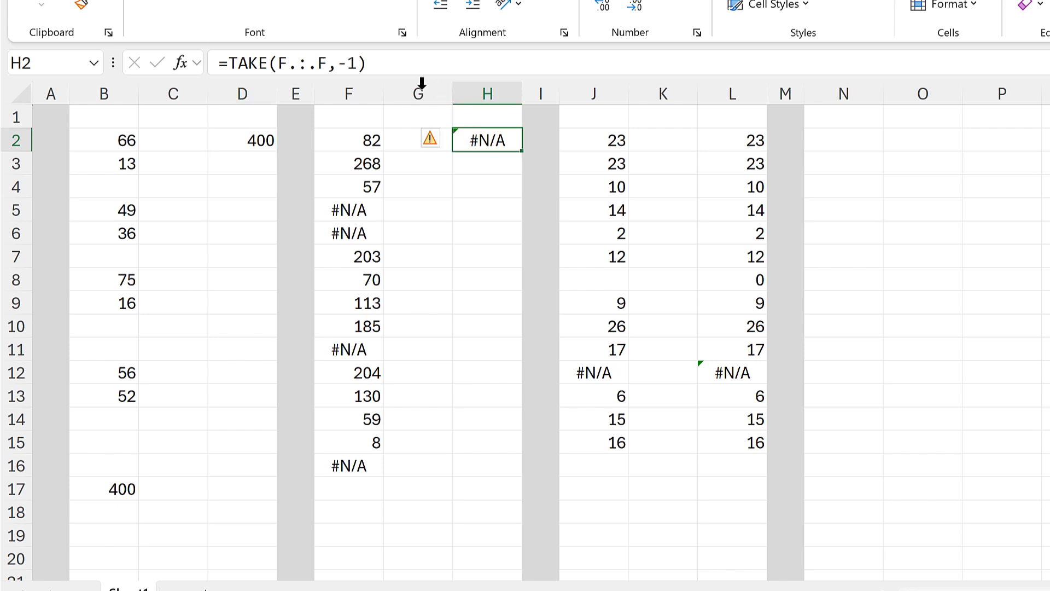
click(402, 62)
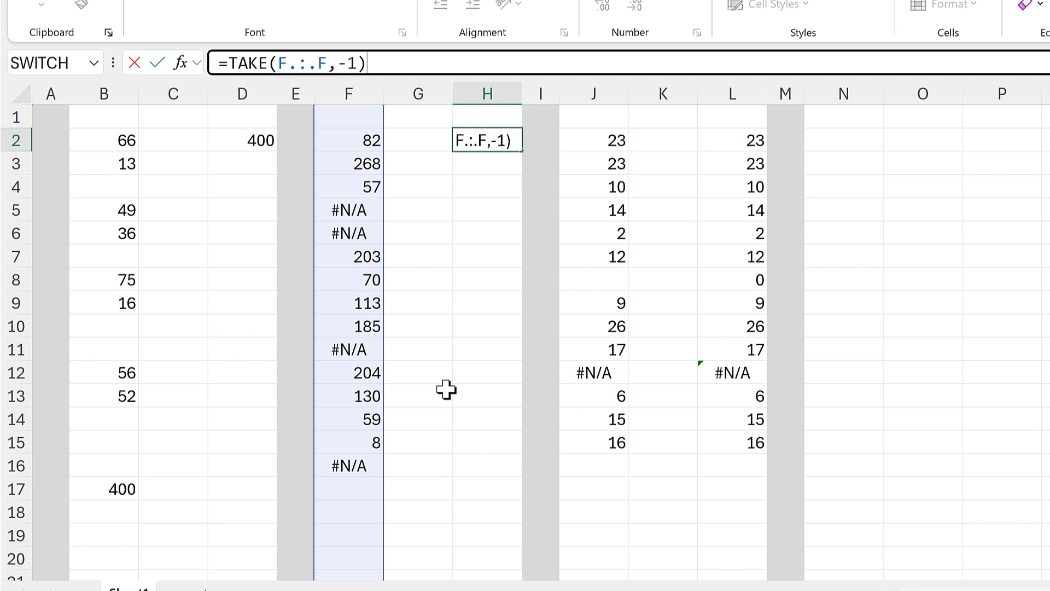
key(ctrl+Return)
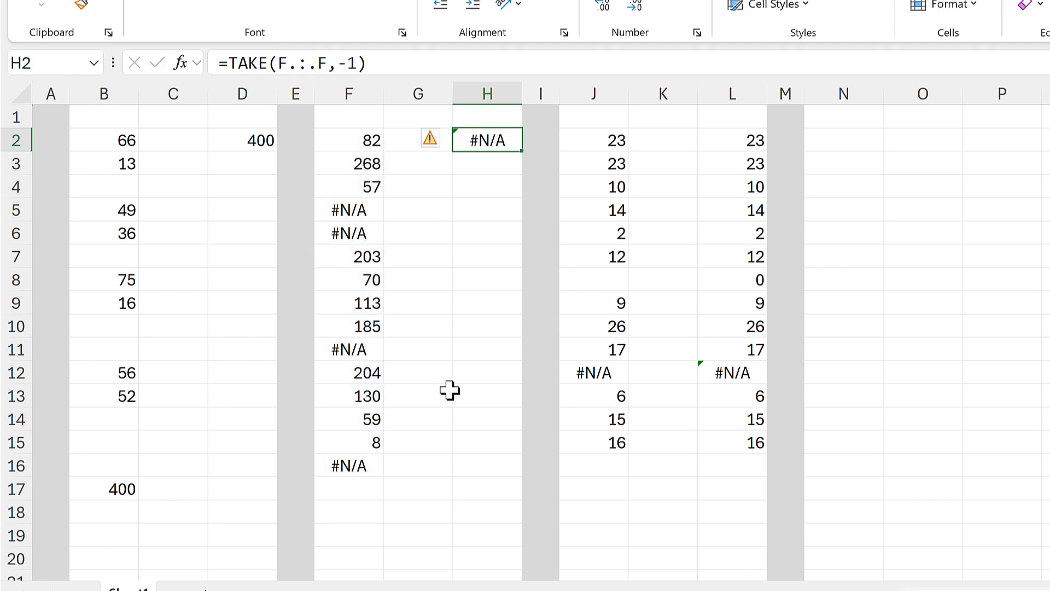
click(348, 468)
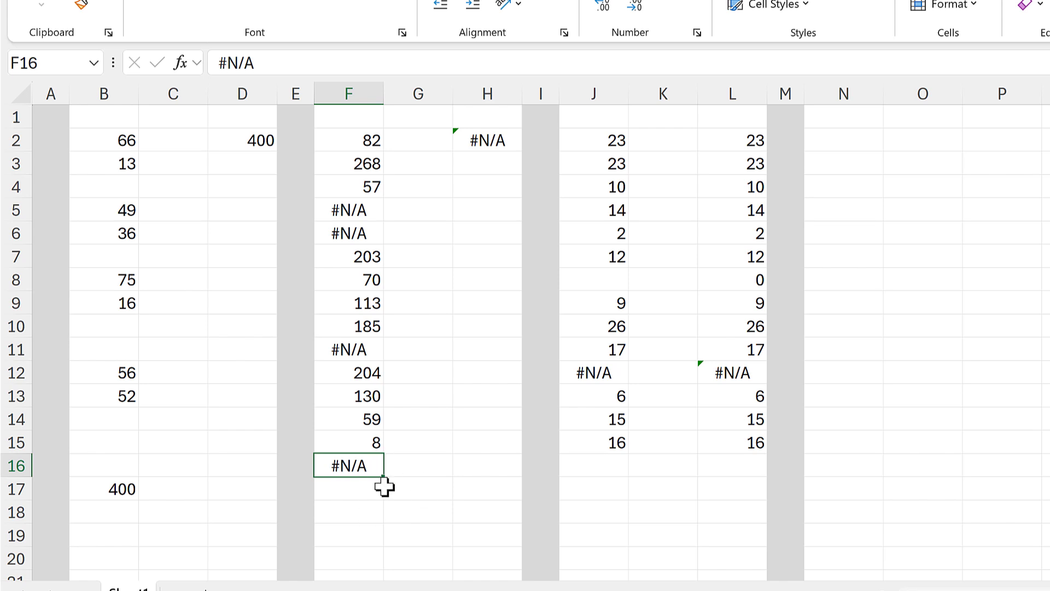
click(461, 135)
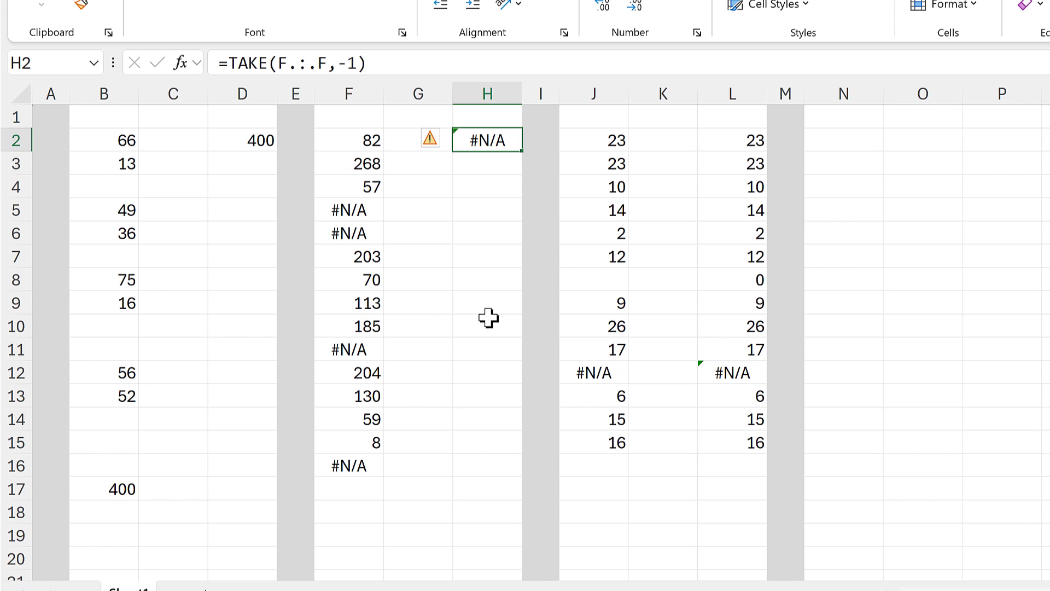
- Enter =LOOKUP(1E300,F:F) in H2 to return the last number in column F
text(=lookup)
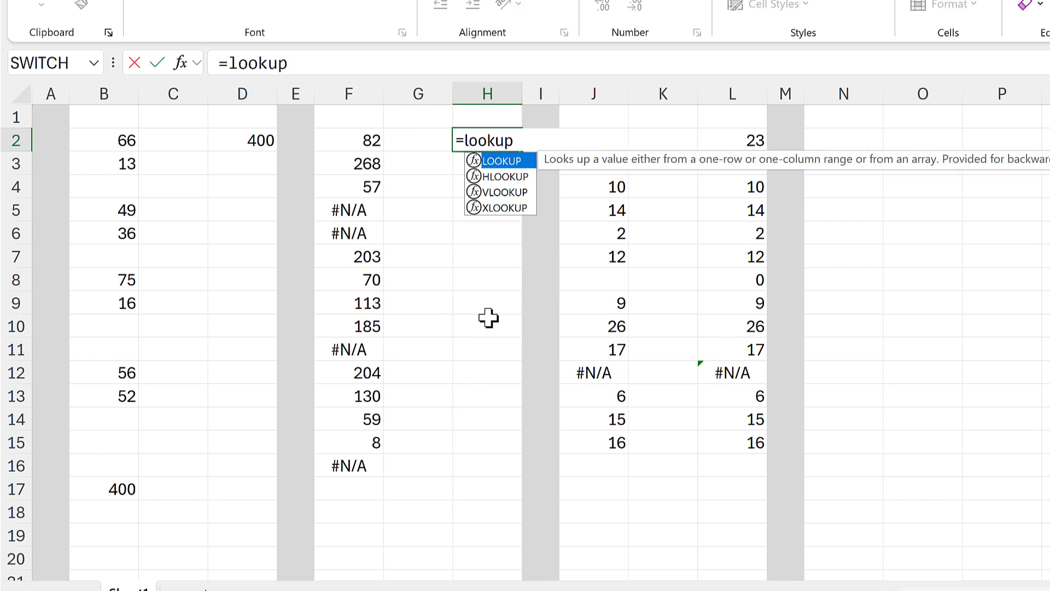
key(Tab)
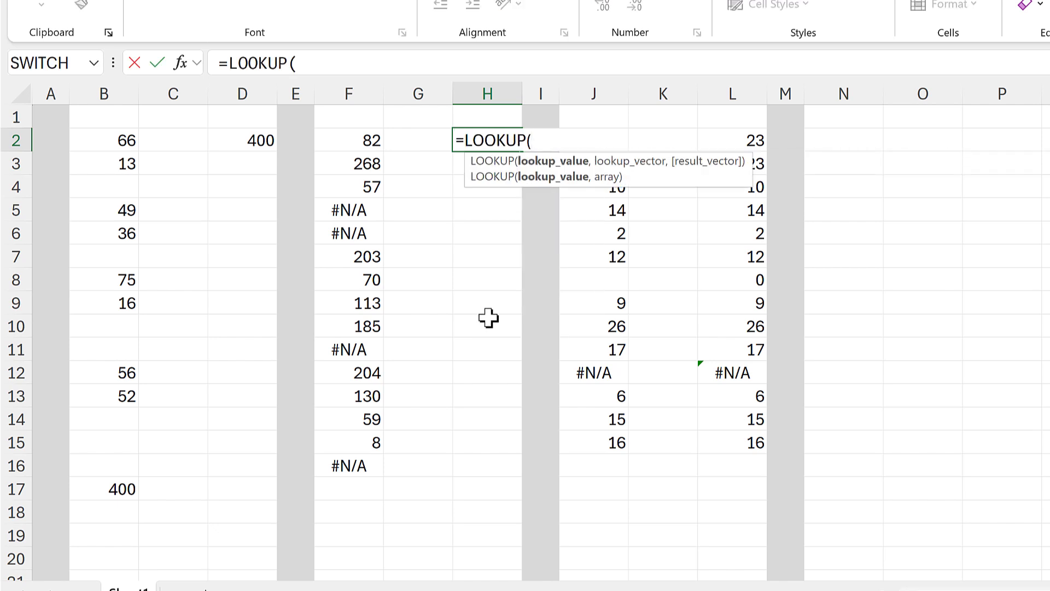
text(1E300)
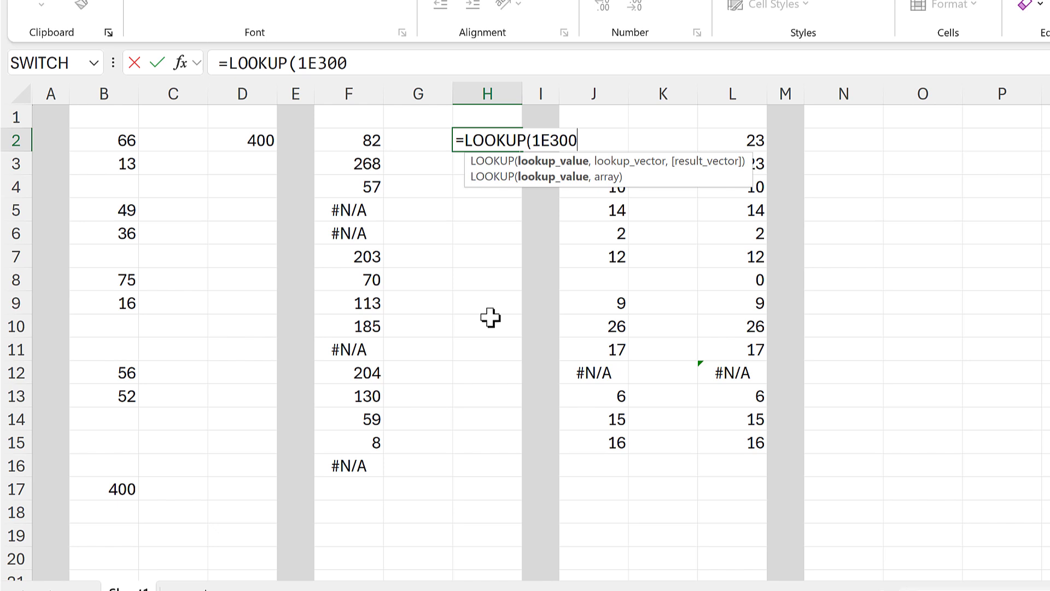
text(,)
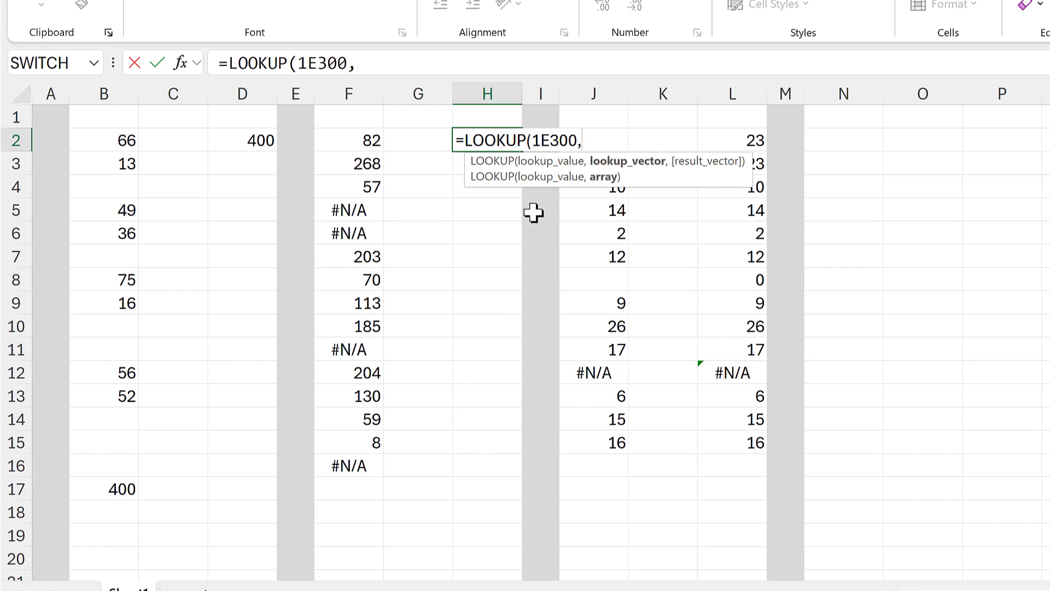
click(348, 93)
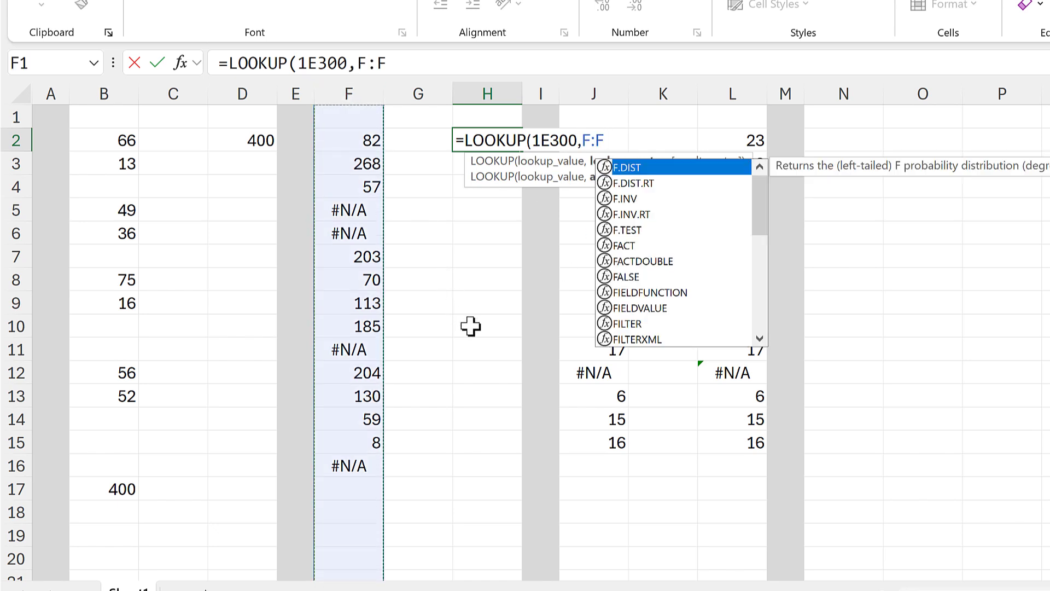
text())
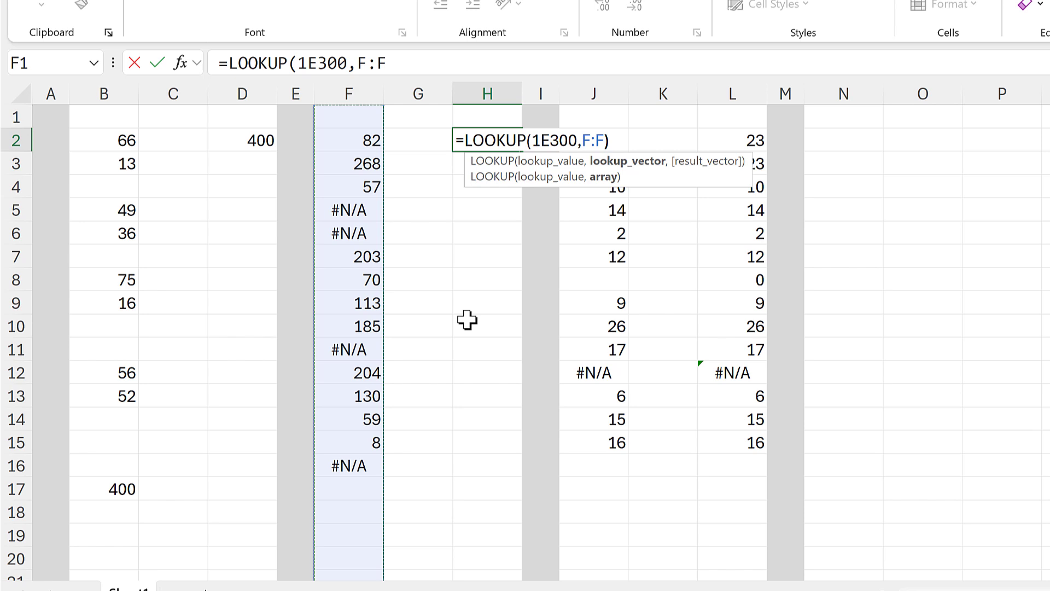
key(Return)
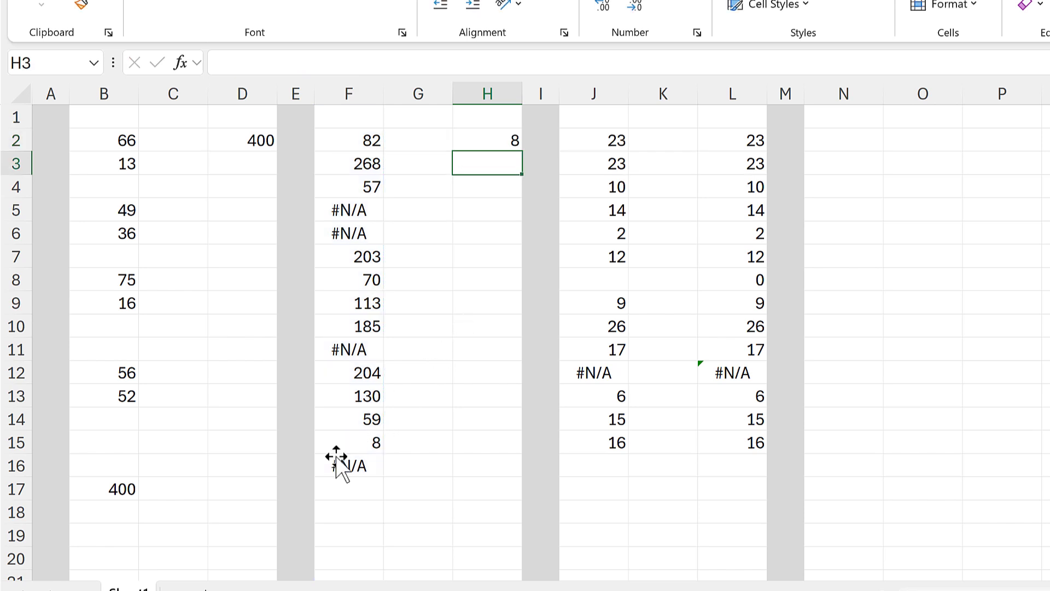
- Compare H2's result with column F's last number and recommit the LOOKUP formula
click(345, 441)
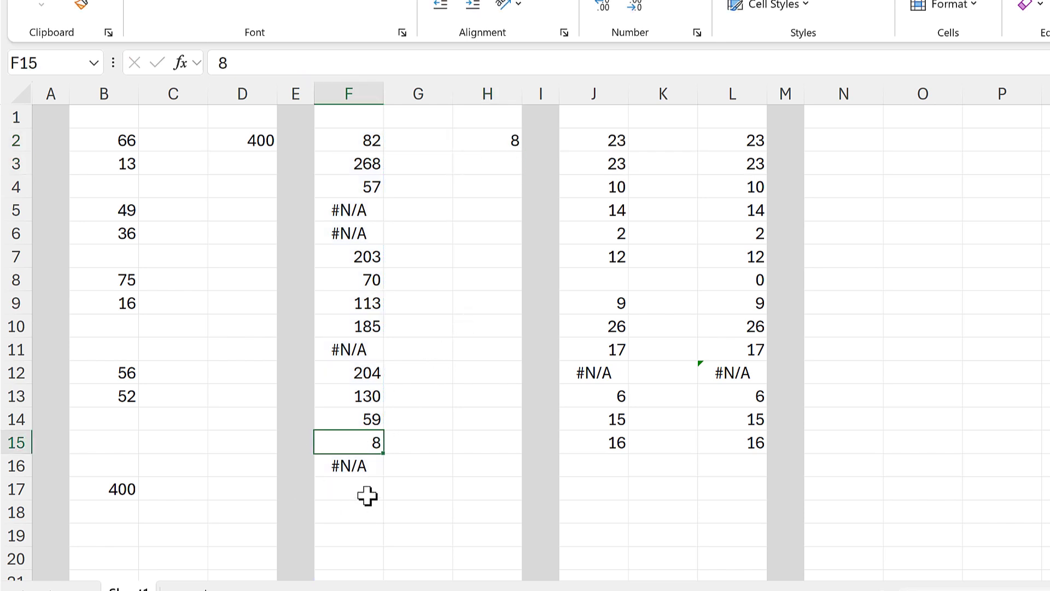
click(484, 137)
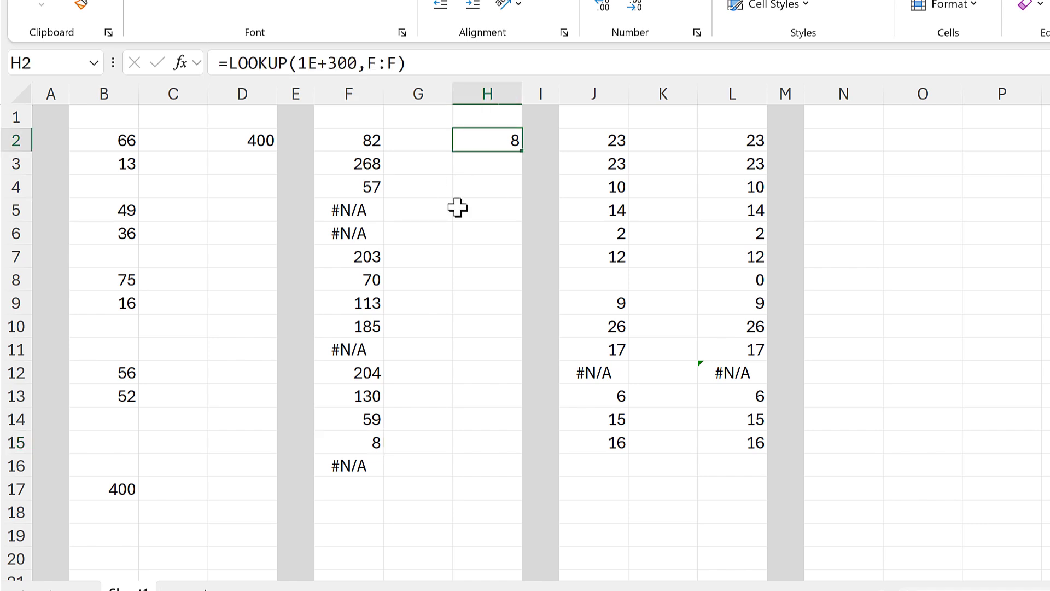
click(429, 59)
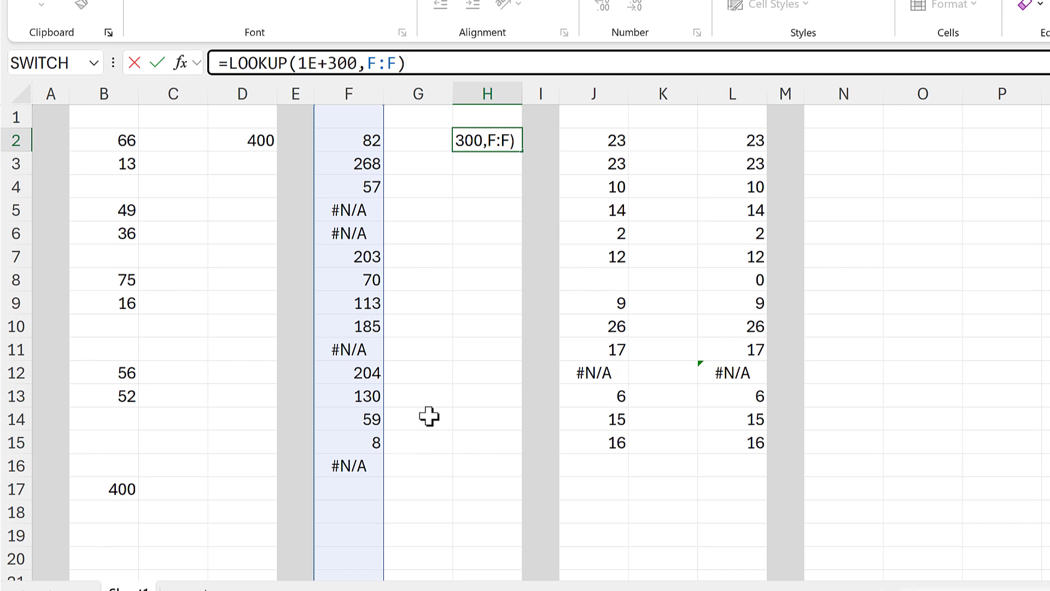
key(Return)
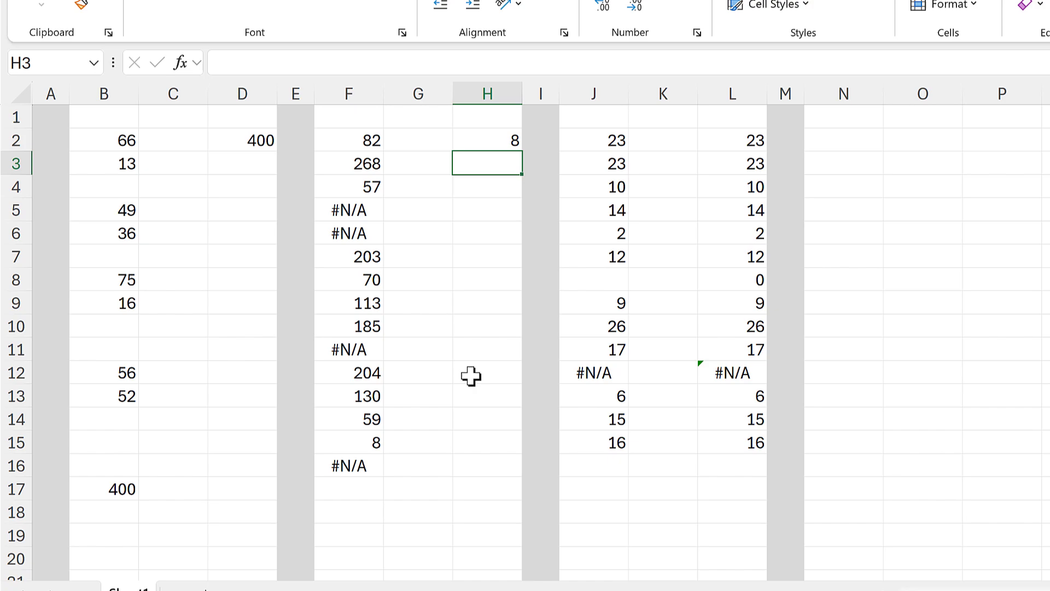
- Change L2's formula to =J.:.J<10 so it spills TRUE/FALSE for each column J value
click(711, 140)
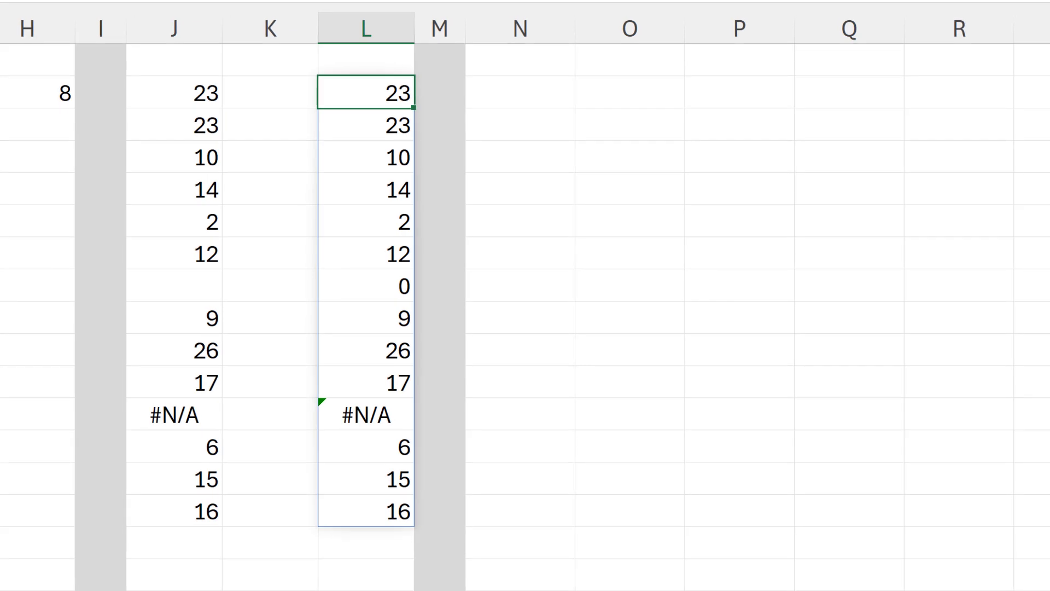
key(F2)
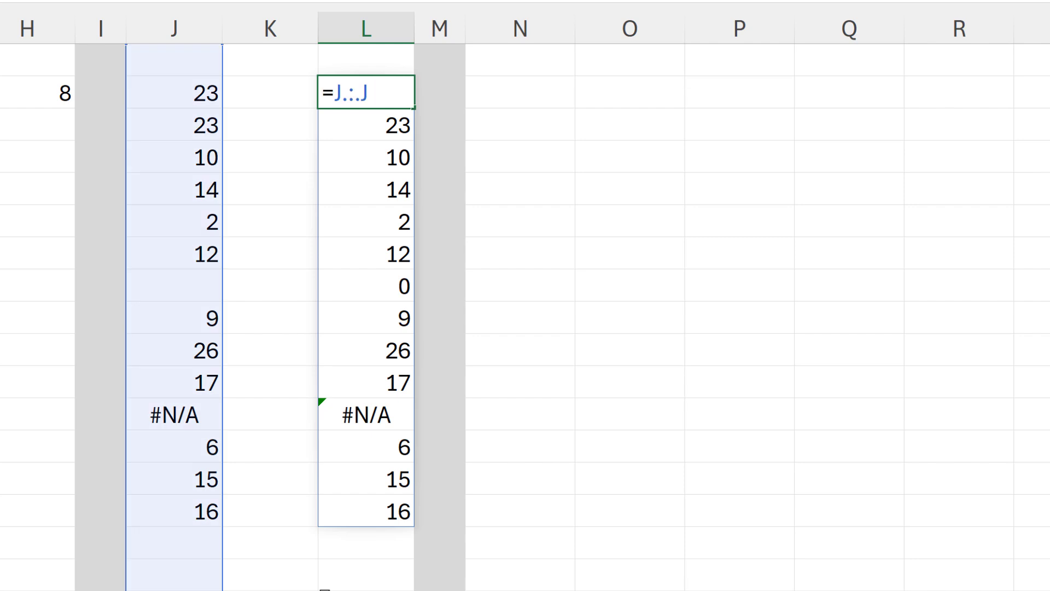
text(<10)
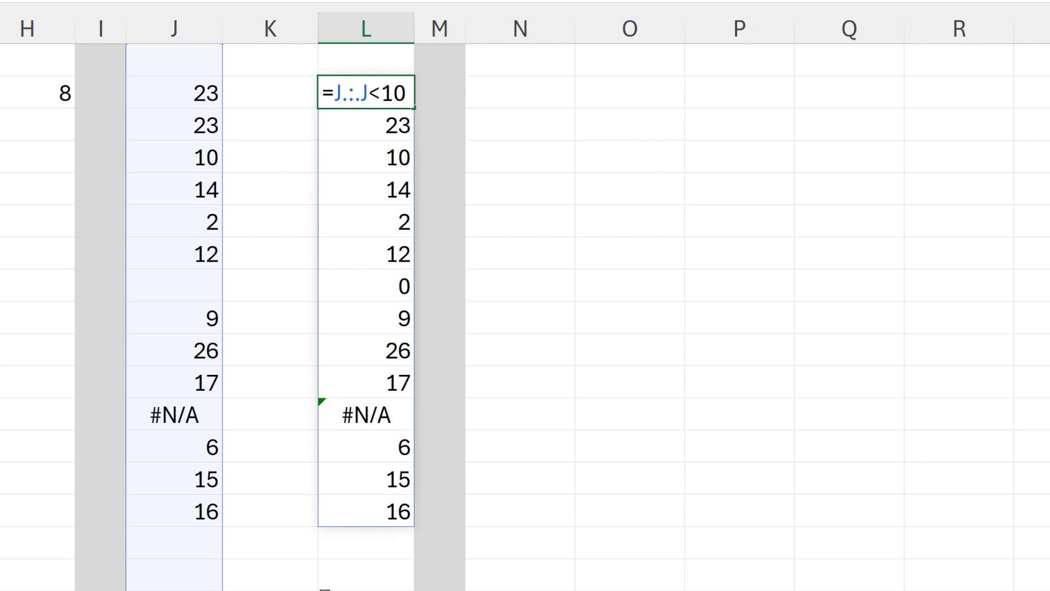
key(Return)
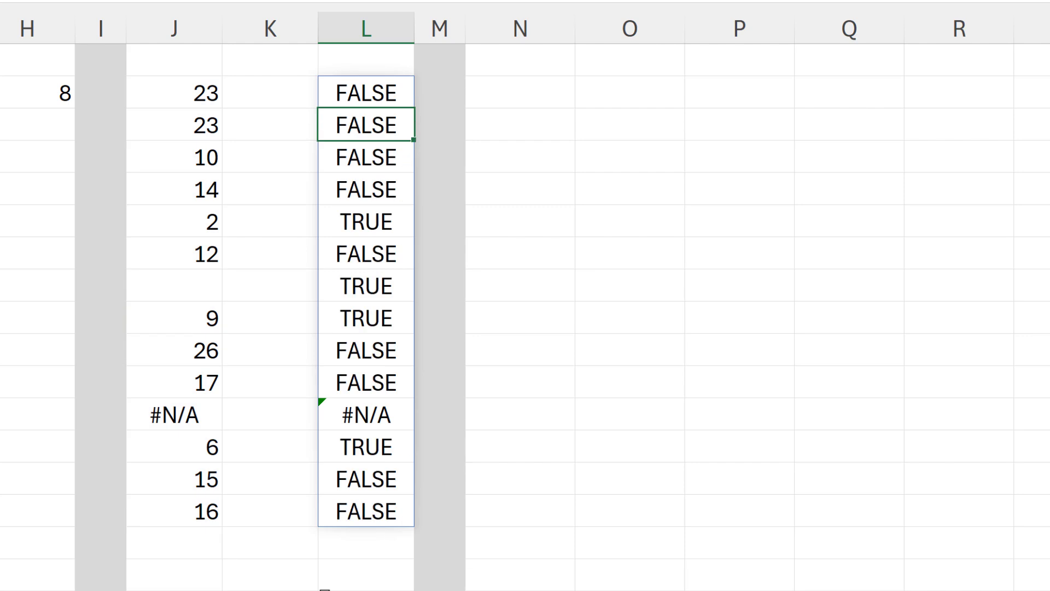
- Start an XLOOKUP in L2 with TRUE as the lookup value and J.:.J<10 as the lookup array
click(356, 96)
double_click(331, 90)
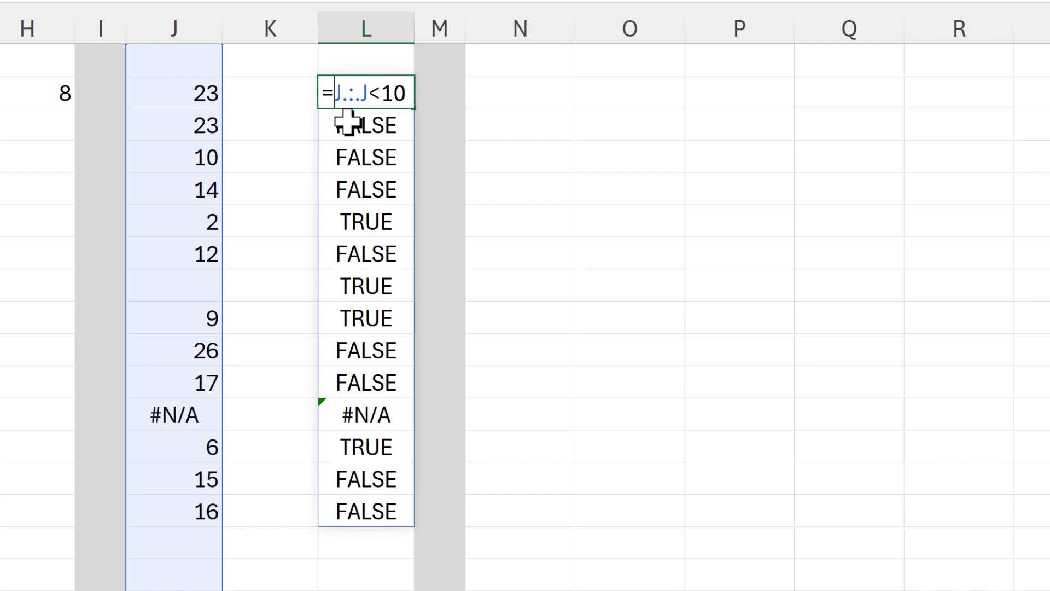
text(xlookup)
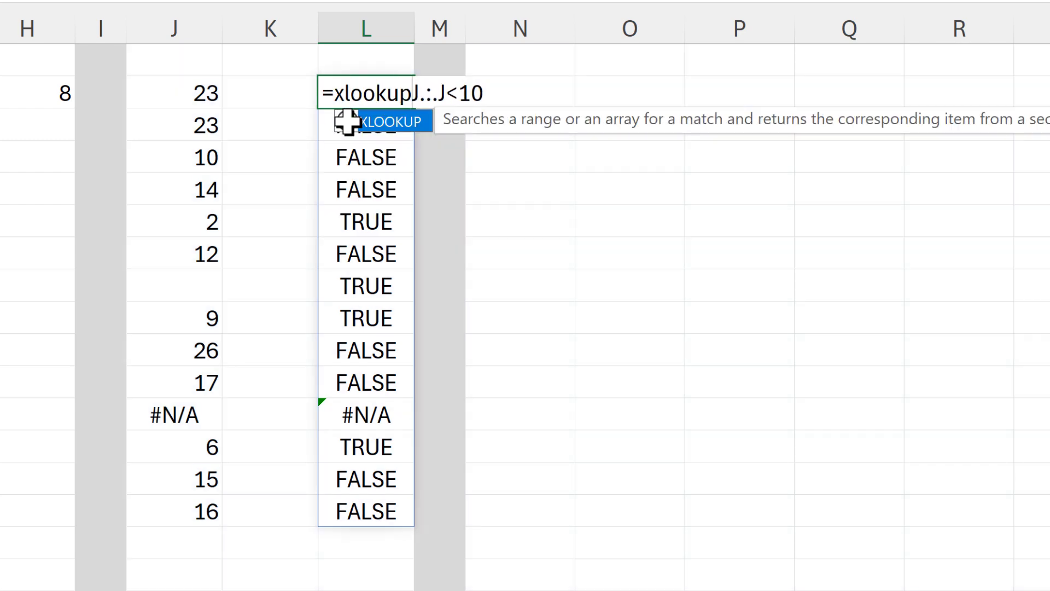
double_click(348, 121)
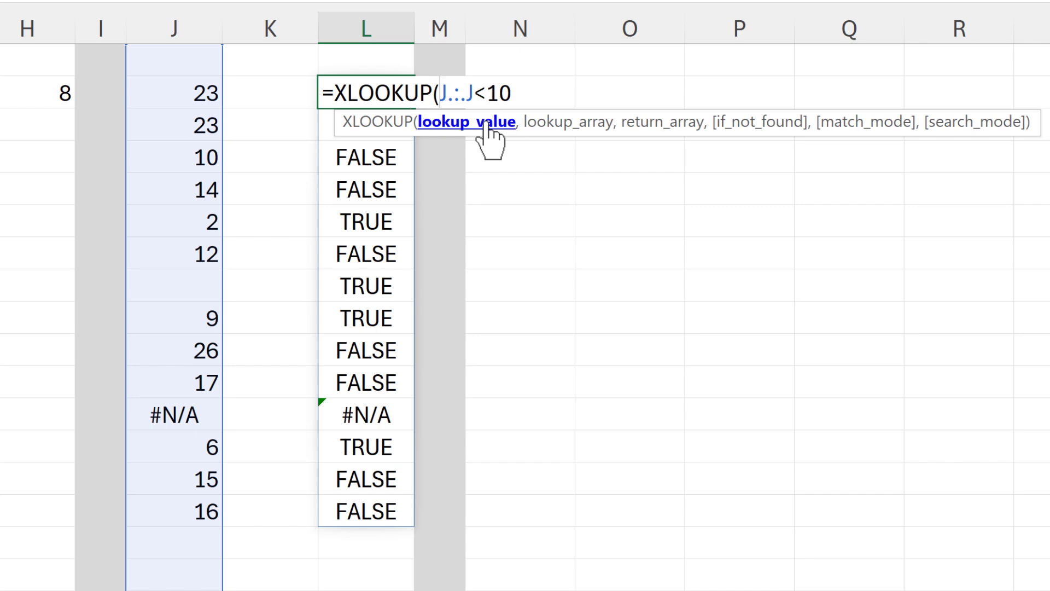
text(TRUE,)
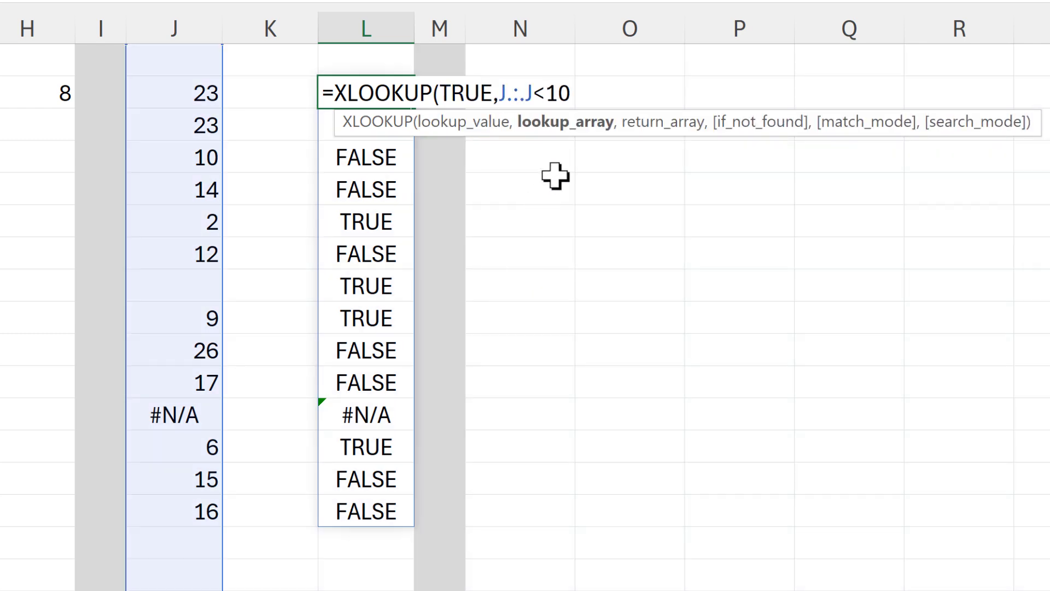
click(563, 122)
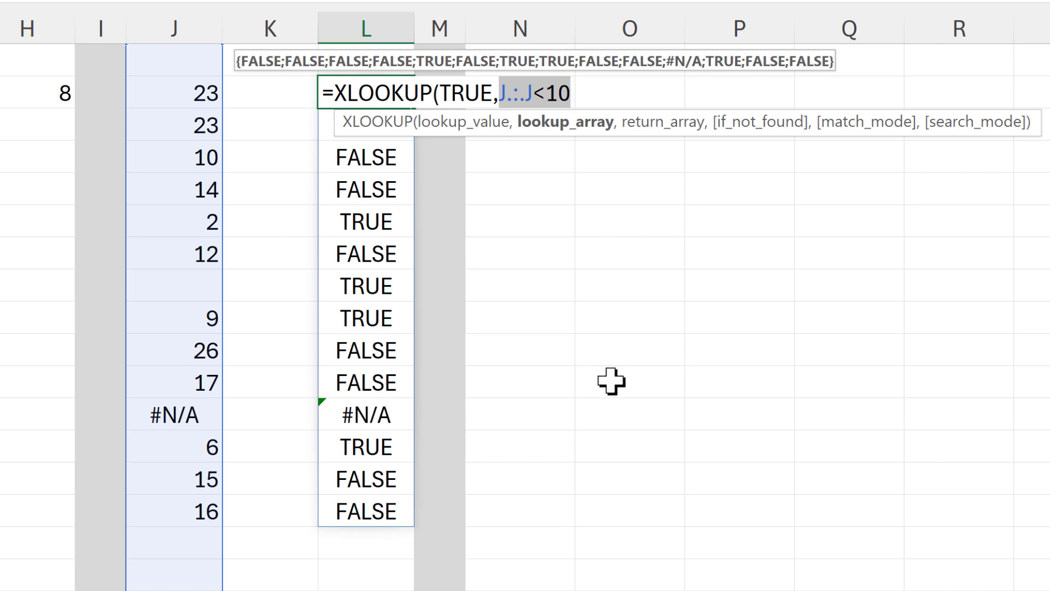
- Add J.:.J as the XLOOKUP return array and commit, giving 2
click(575, 93)
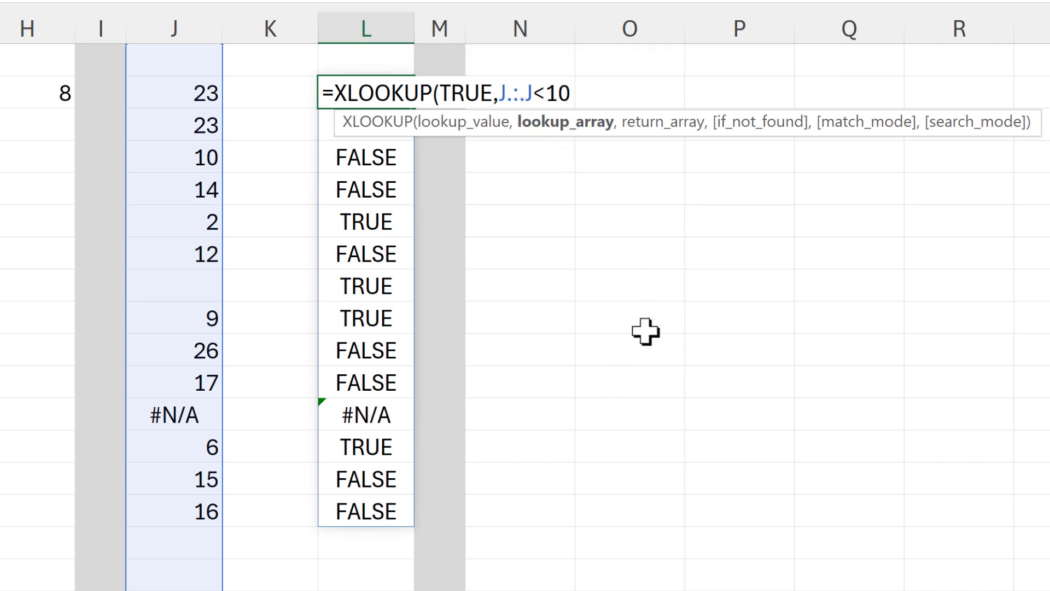
text(,)
click(179, 28)
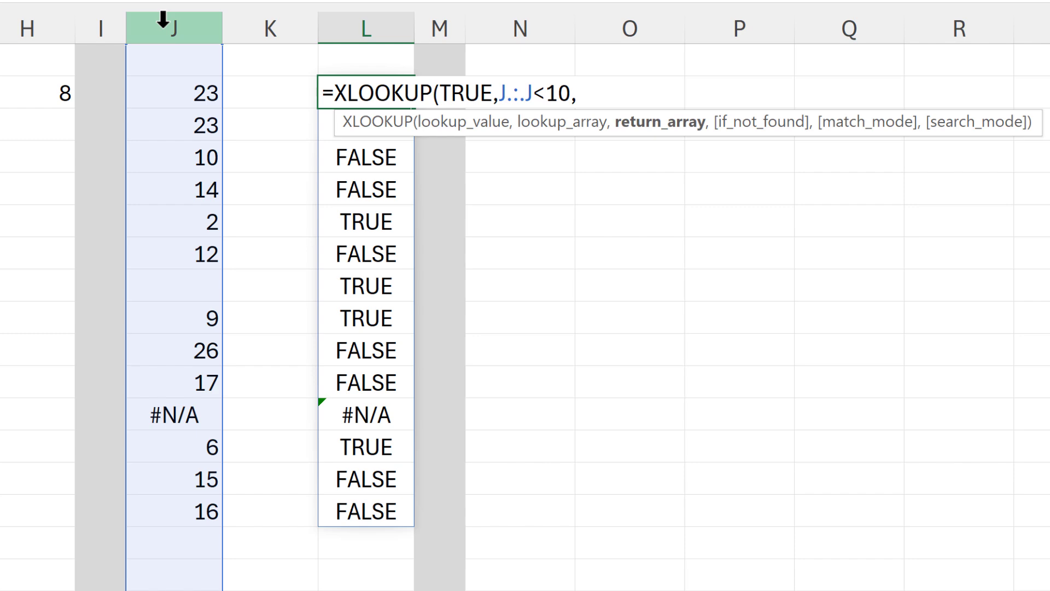
click(587, 93)
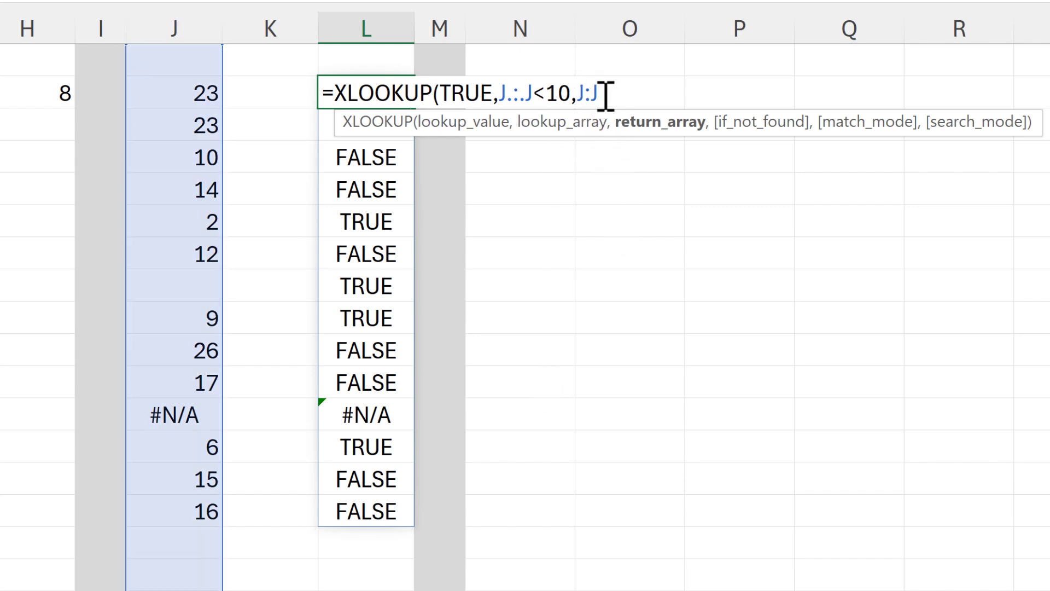
text(.)
text(.)
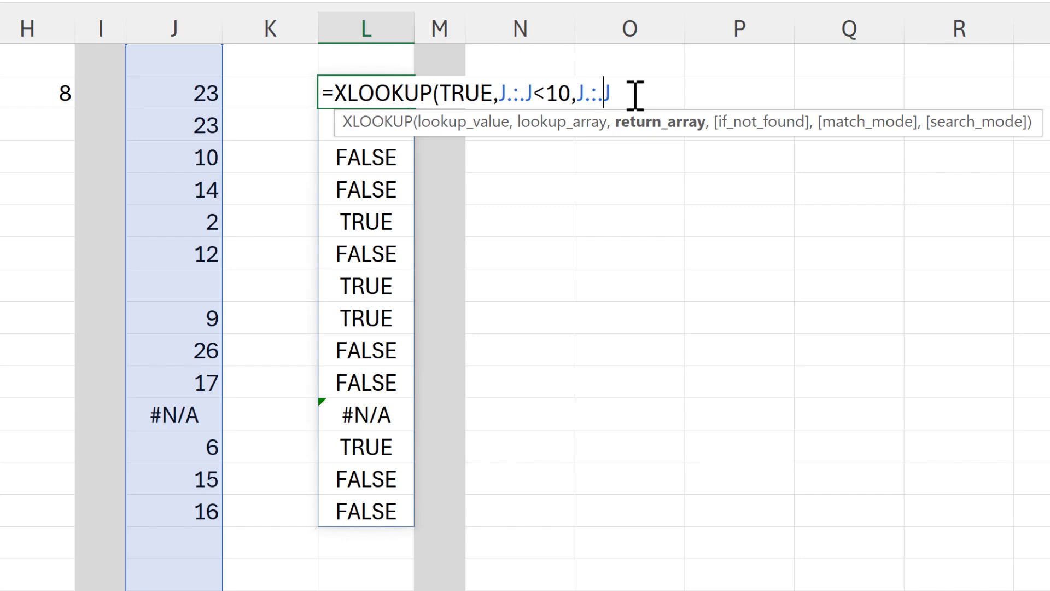
text())
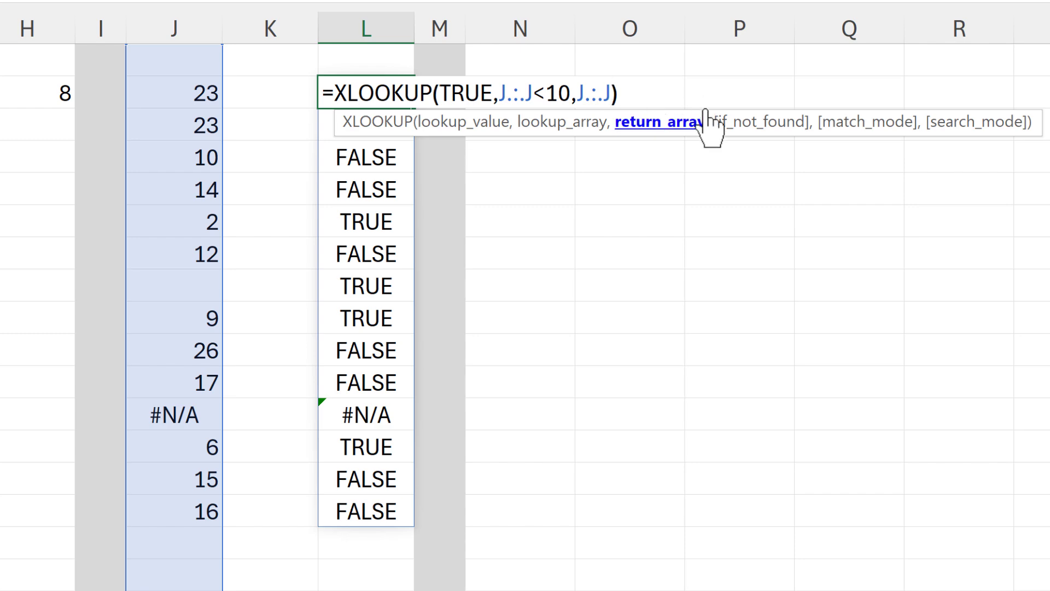
key(Return)
click(399, 87)
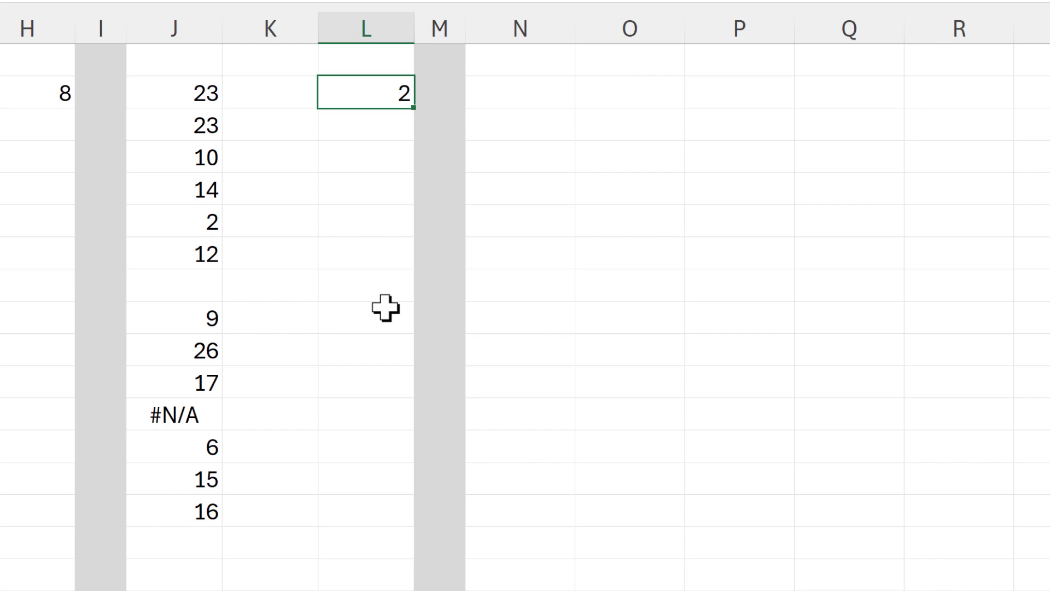
- Add a first-to-last search mode (1) to L2's XLOOKUP as its fourth optional argument
click(209, 226)
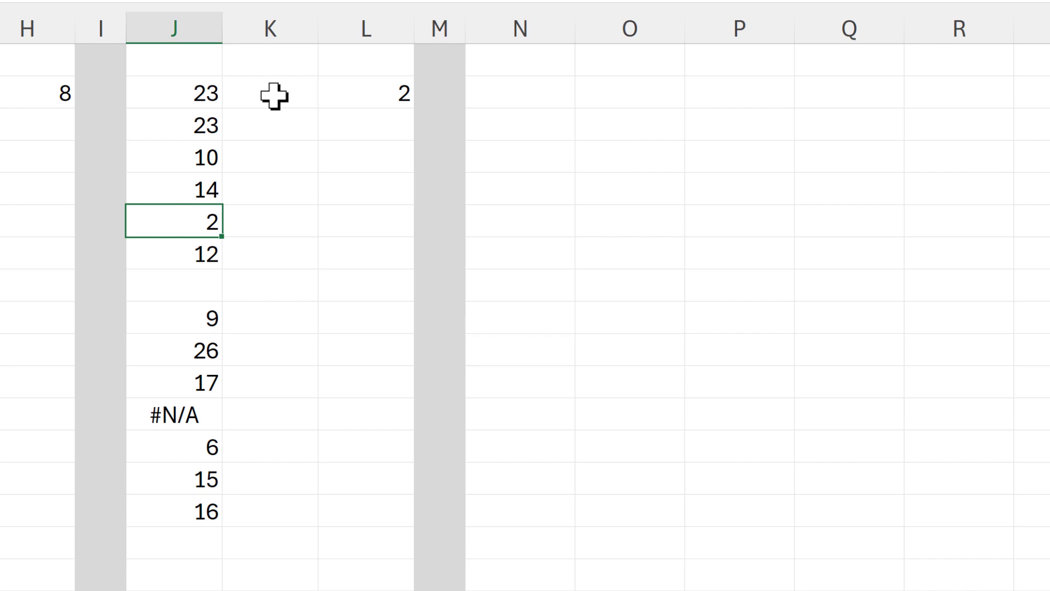
click(389, 92)
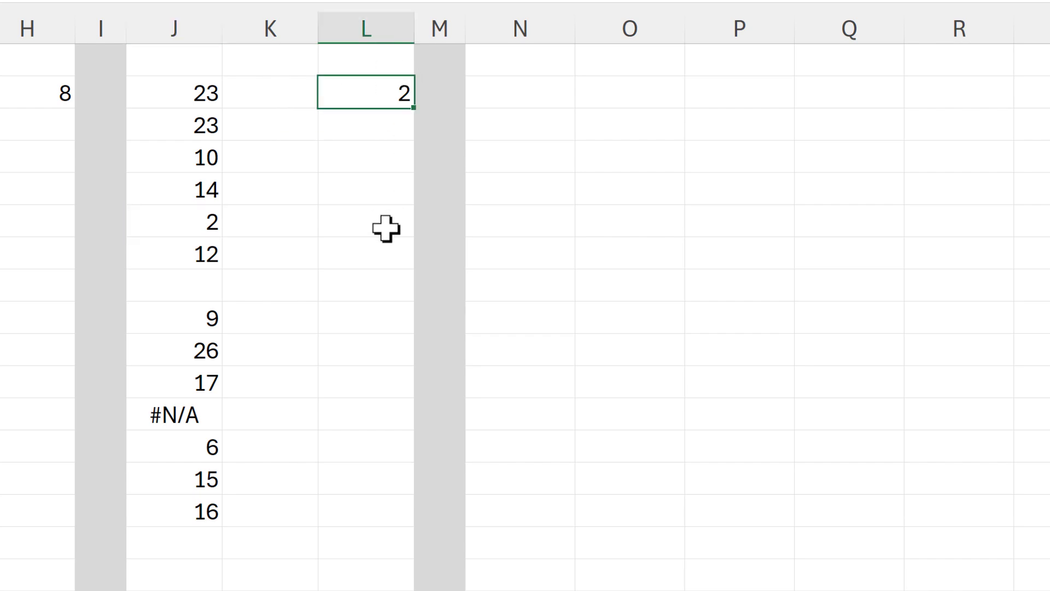
key(F2)
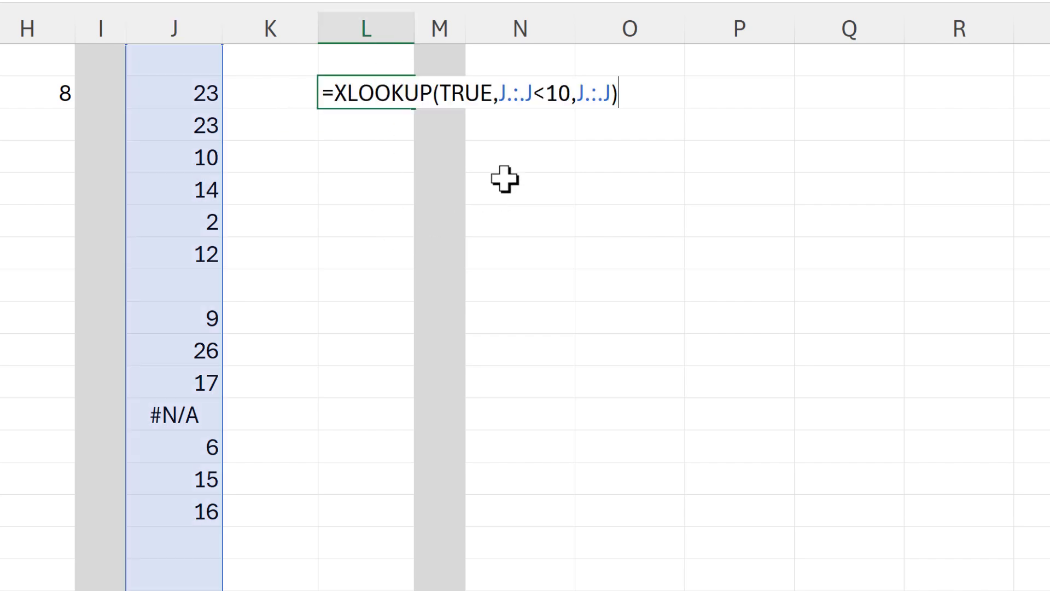
click(610, 92)
text(,,,)
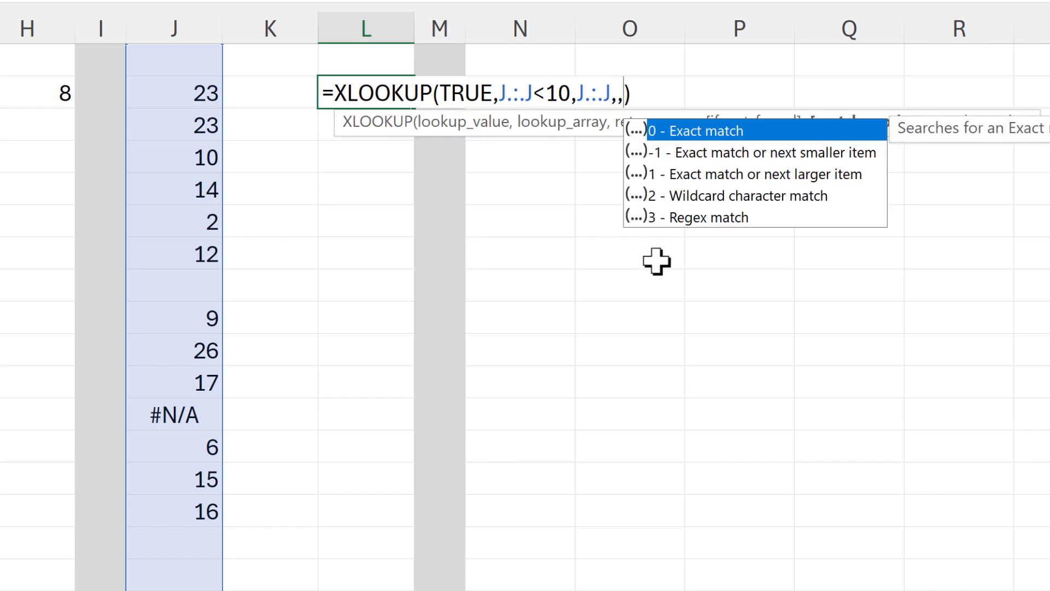
drag(598, 134, 527, 67)
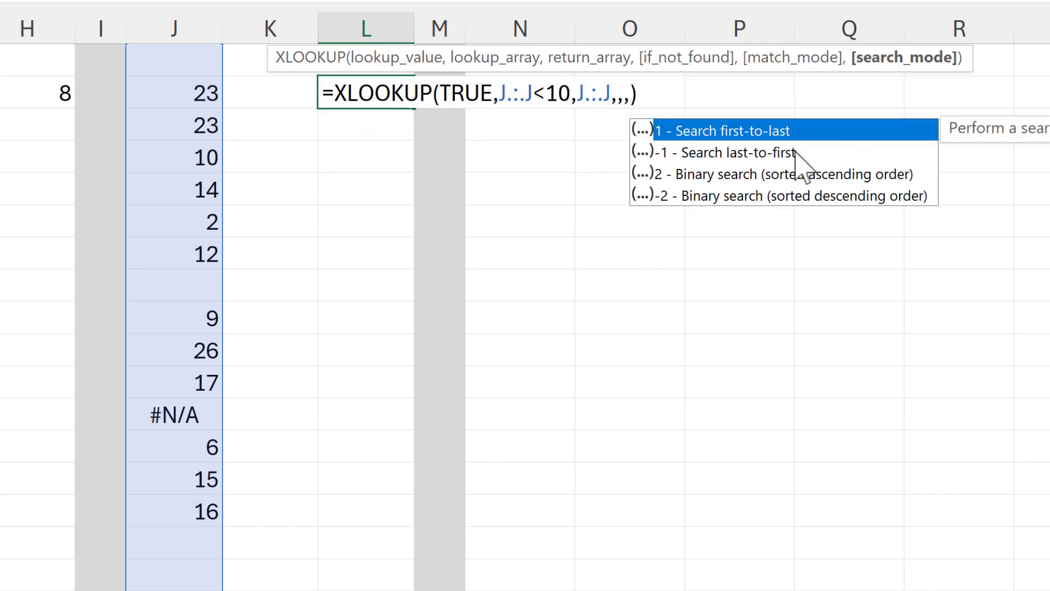
double_click(825, 131)
key(Return)
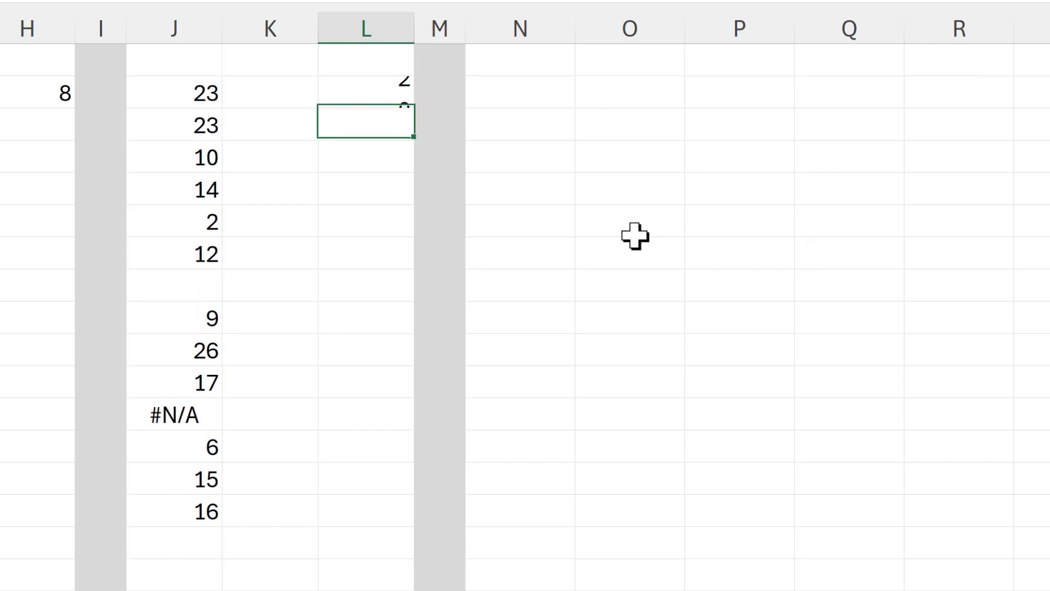
- Switch the XLOOKUP search mode to -1, last-to-first, so L2 returns 6
click(357, 88)
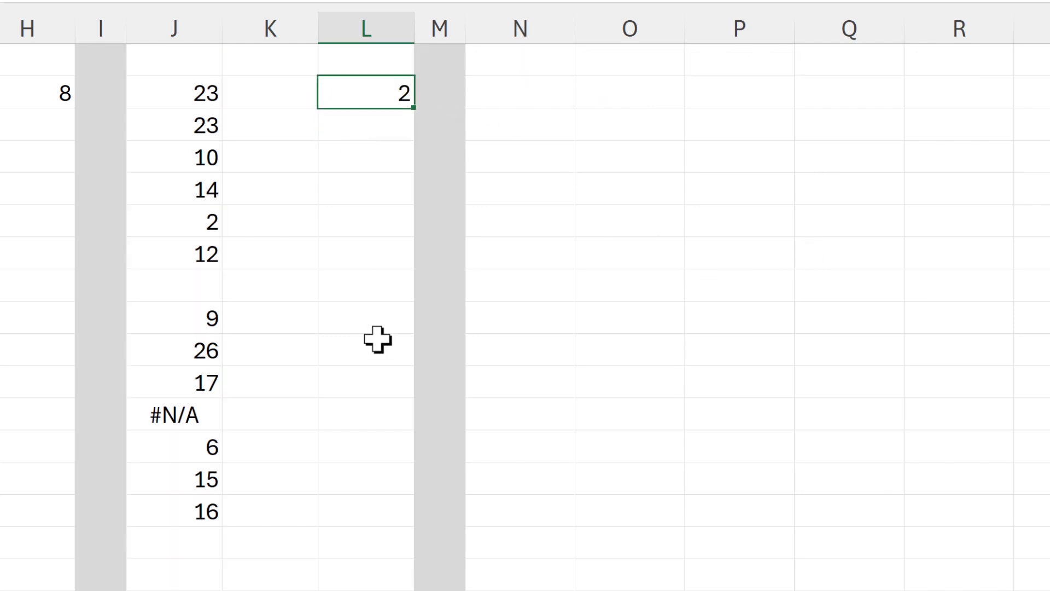
key(F2)
click(648, 93)
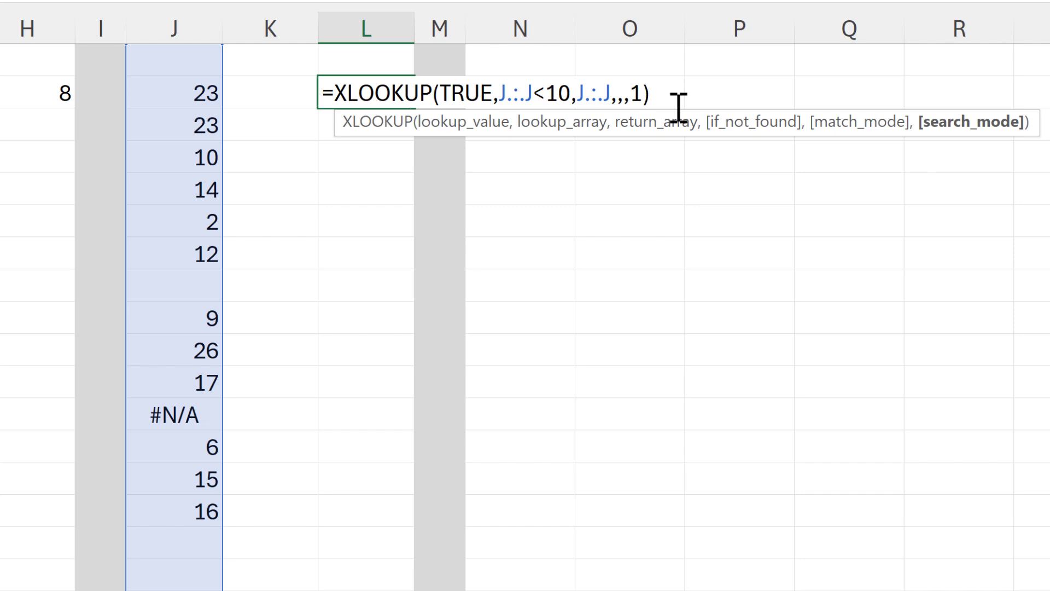
key(BackSpace)
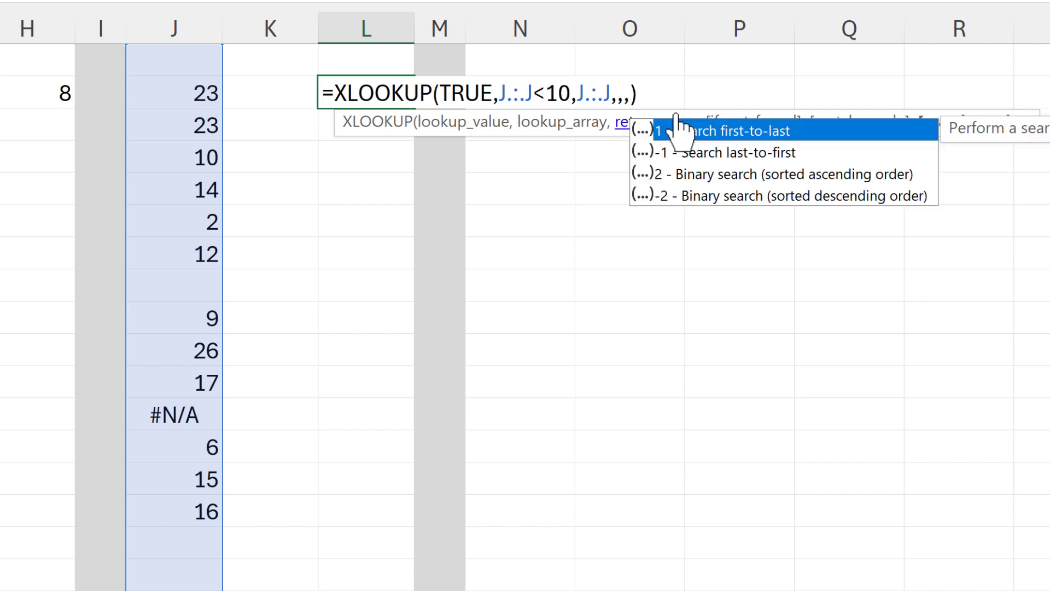
double_click(729, 155)
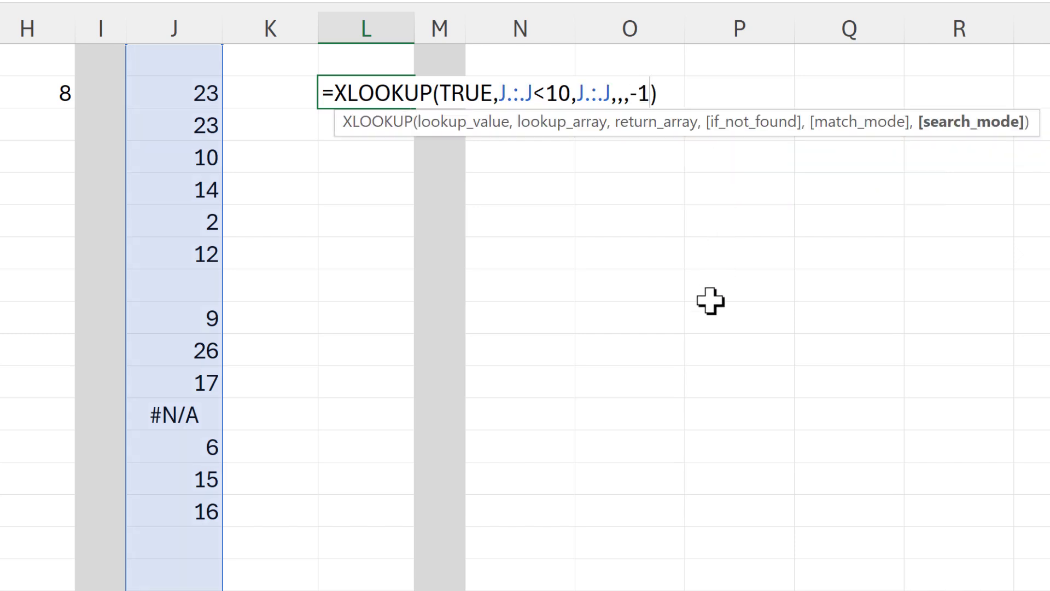
key(Return)
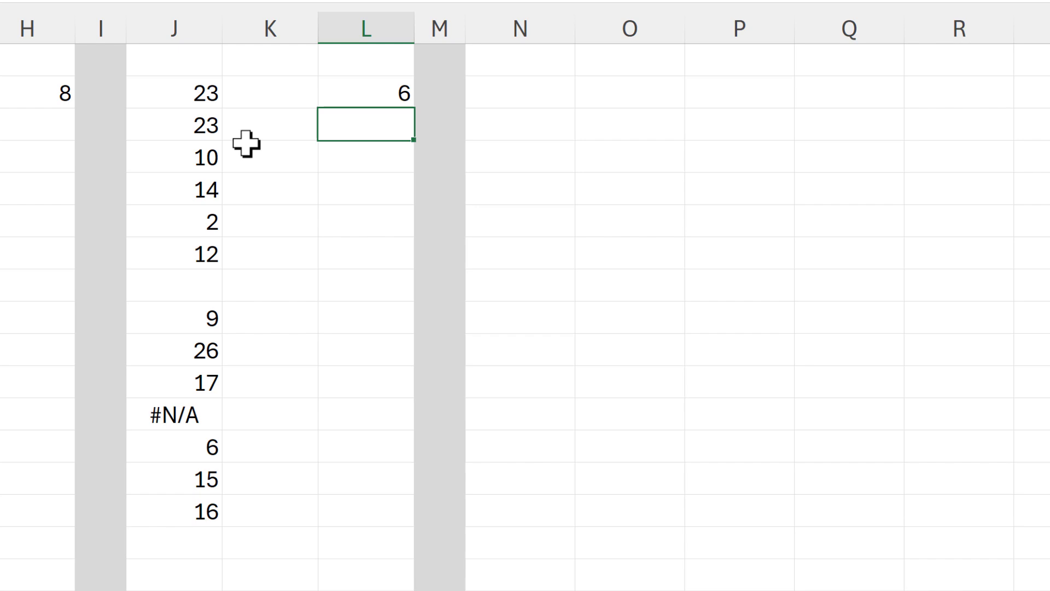
click(206, 454)
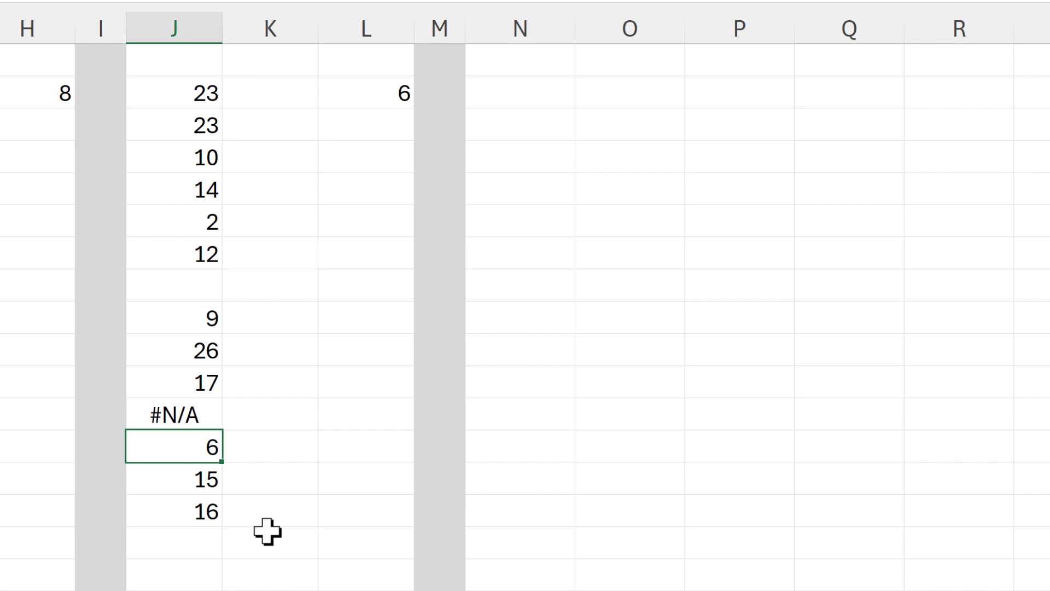
click(369, 96)
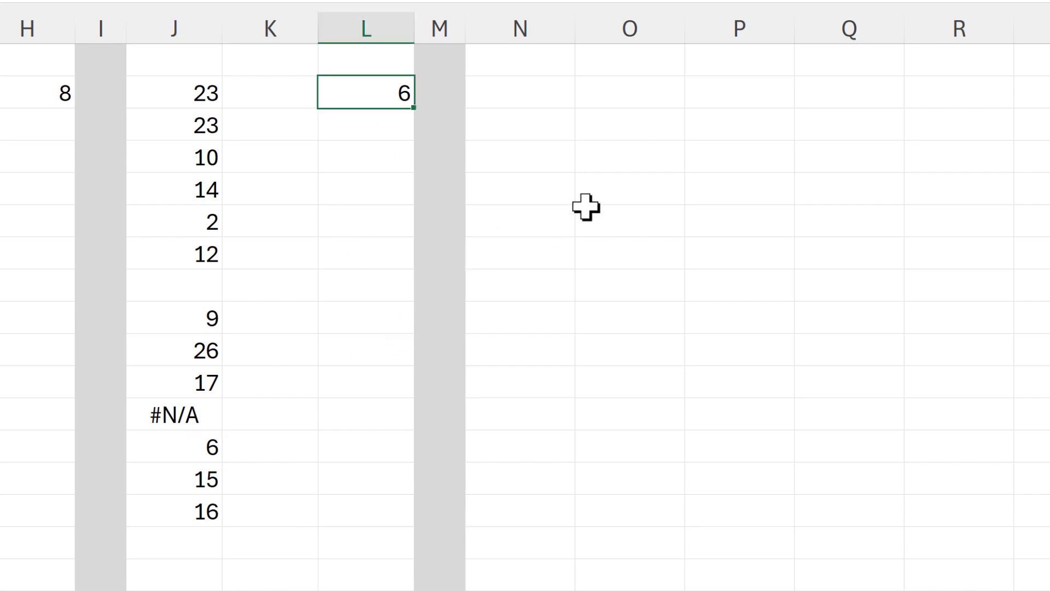
key(F2)
drag(570, 94, 534, 94)
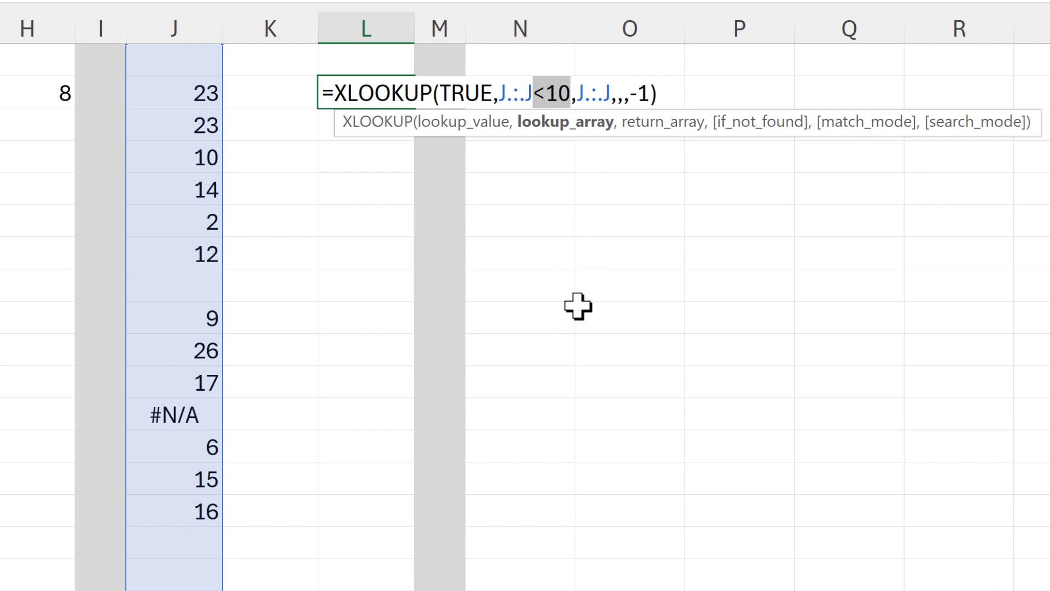
key(Return)
click(637, 282)
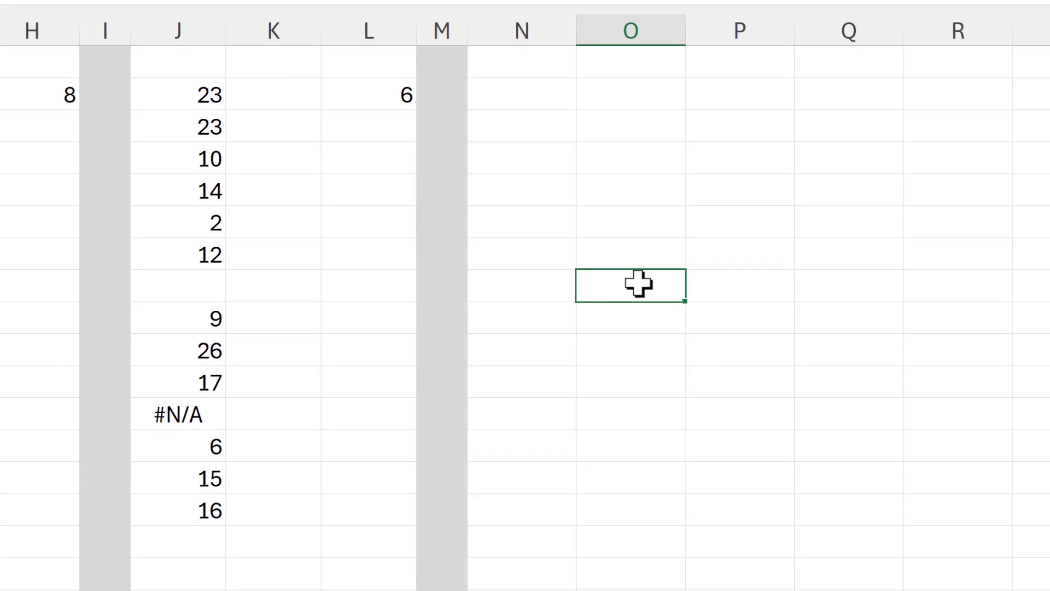